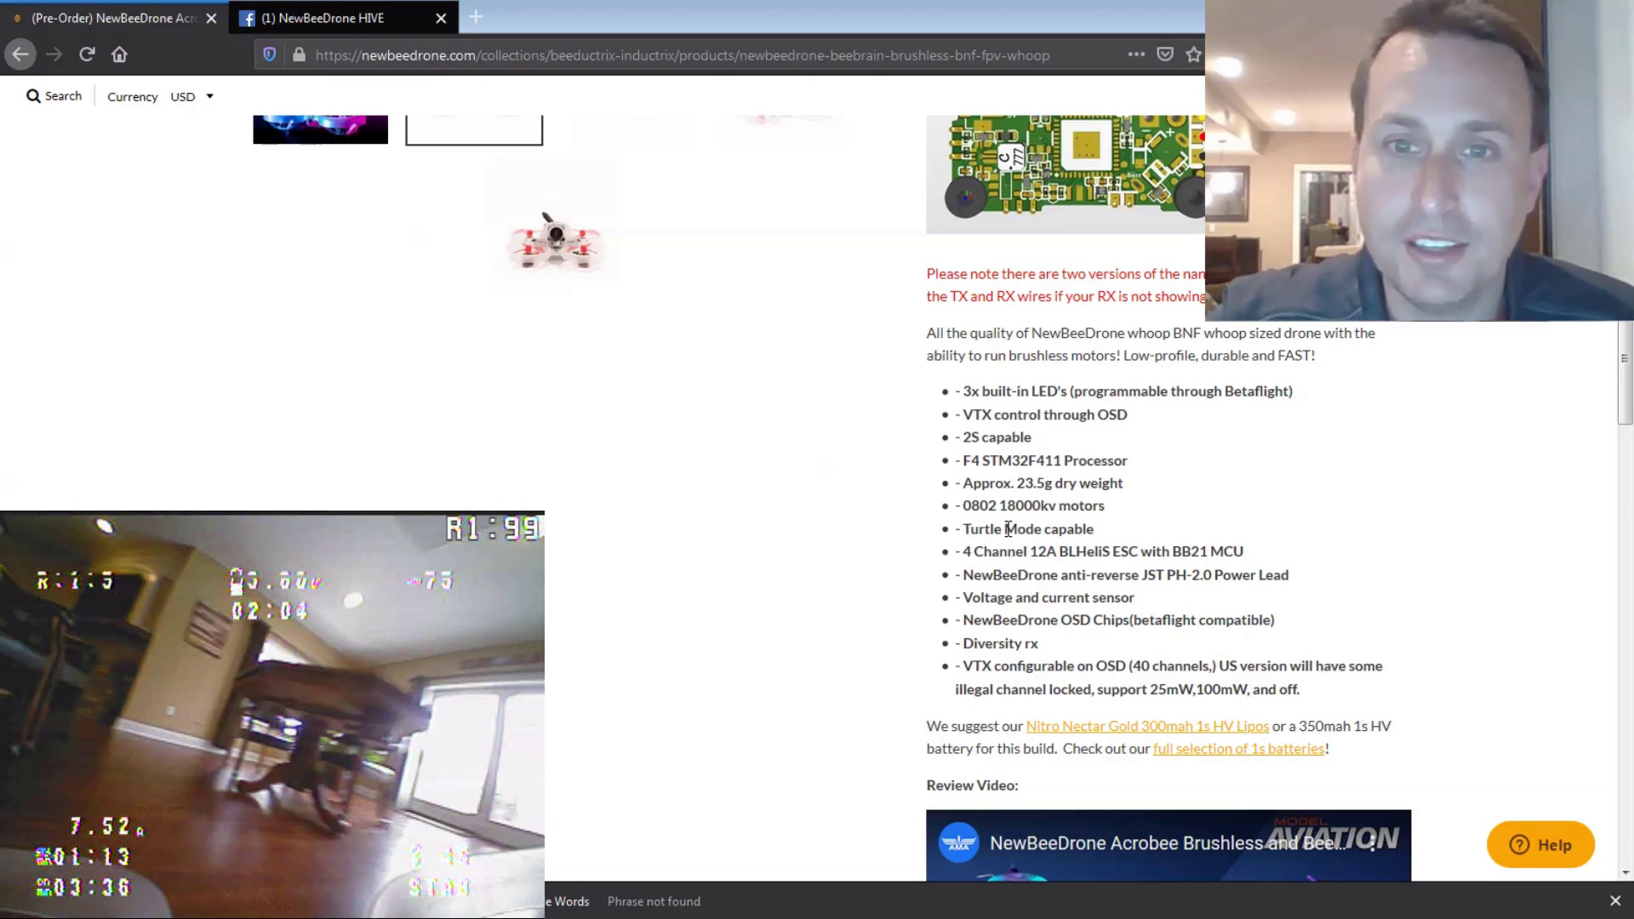
Step: Examine the product page's specification list for the motors, F4 processor, BLHeliS ESC and VTX power options
drag(1105, 505, 966, 513)
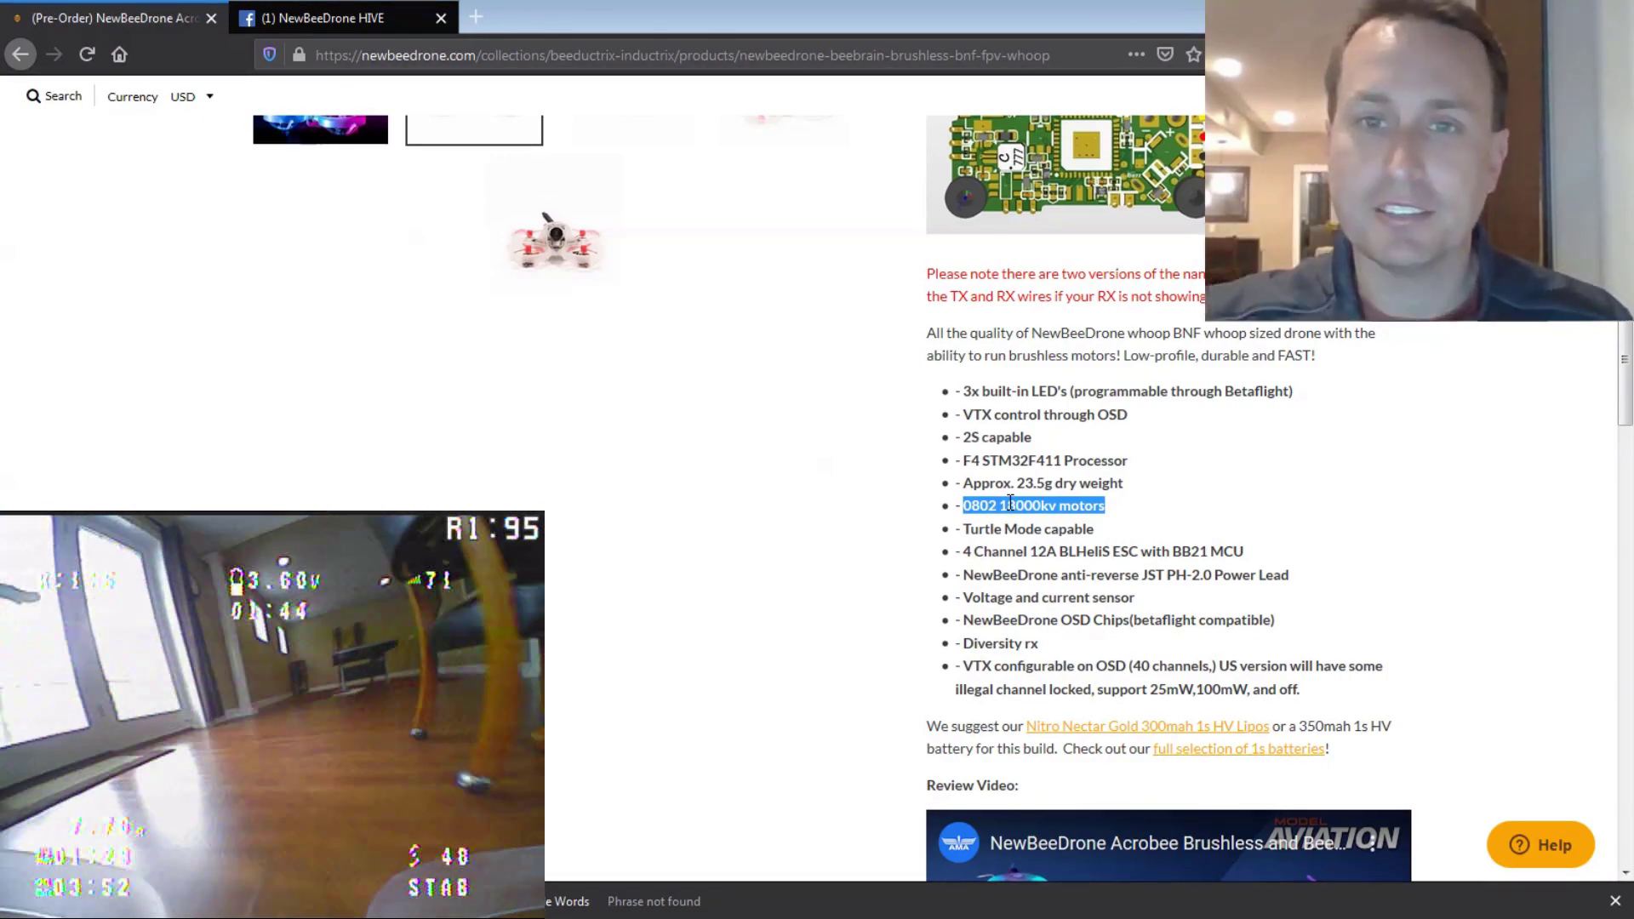
drag(1020, 460, 1107, 463)
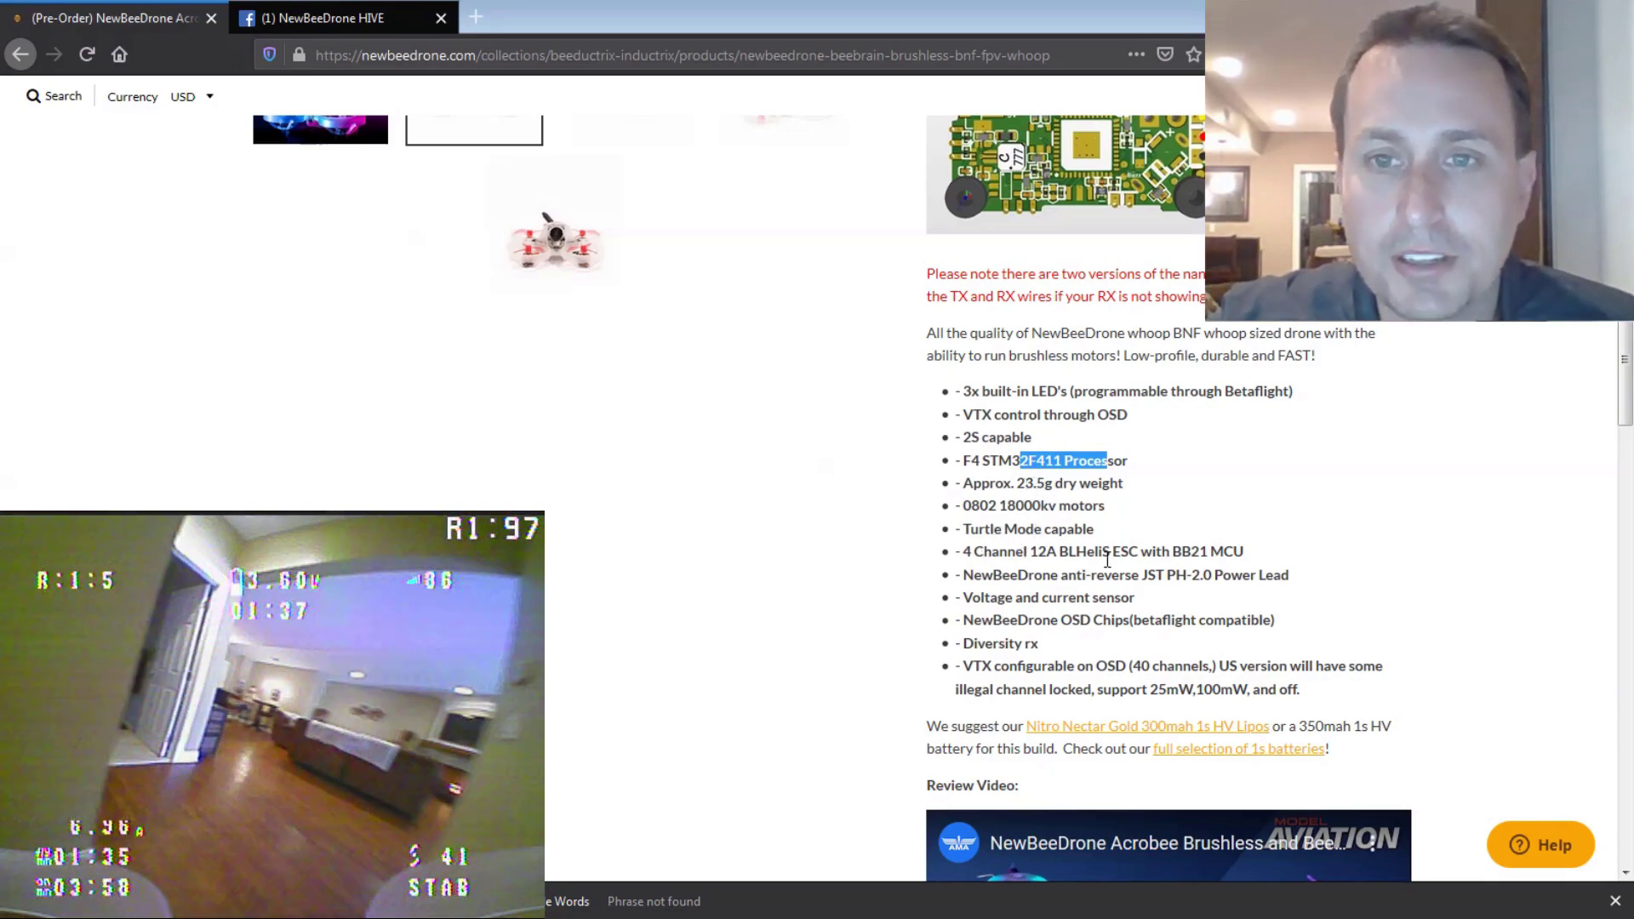
drag(1207, 553, 1032, 557)
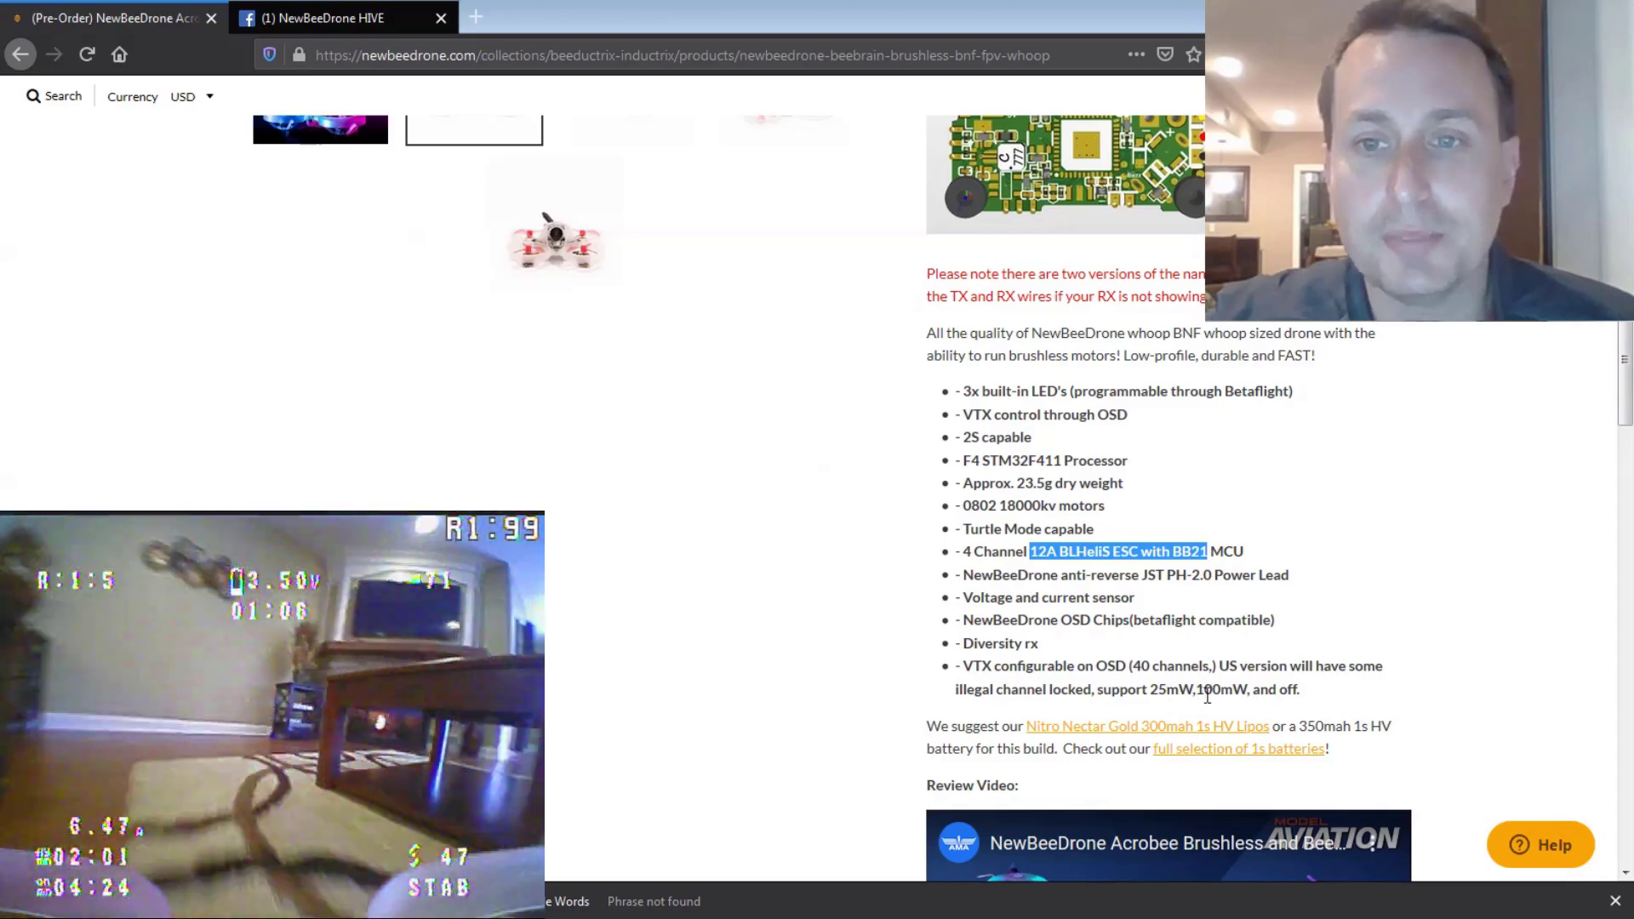
click(1208, 694)
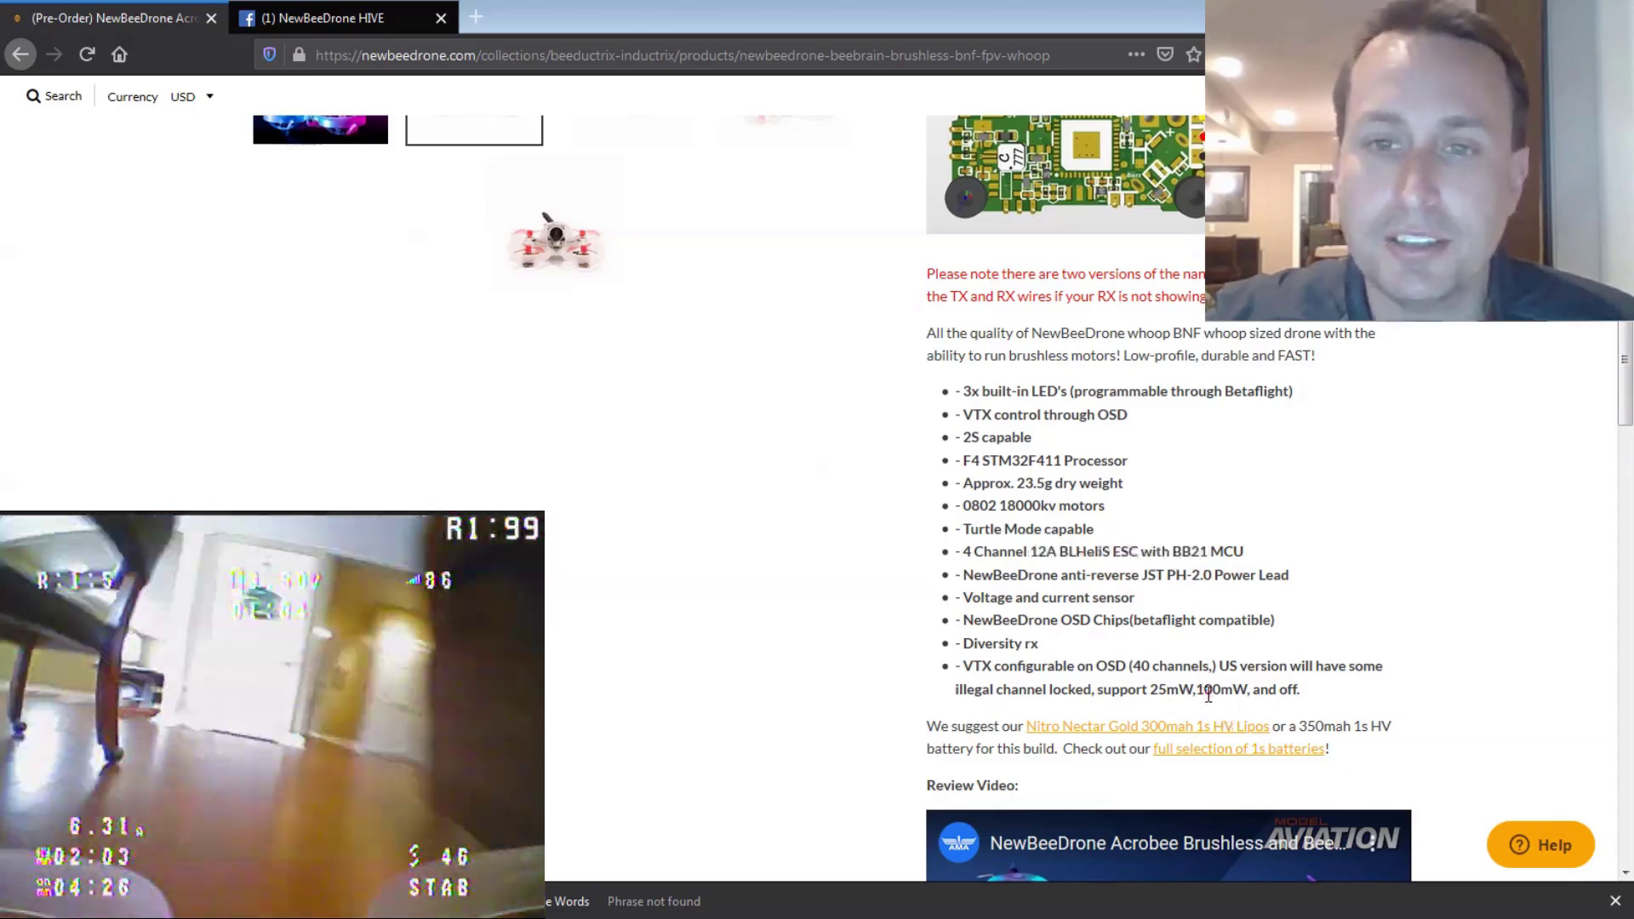
scroll(1207, 693, down, 1)
Step: Switch to the NewBeeDrone HIVE group post and examine its 24 kHz production hex and the 10ns and 5ns deadzone firmware options
key(ctrl+Tab)
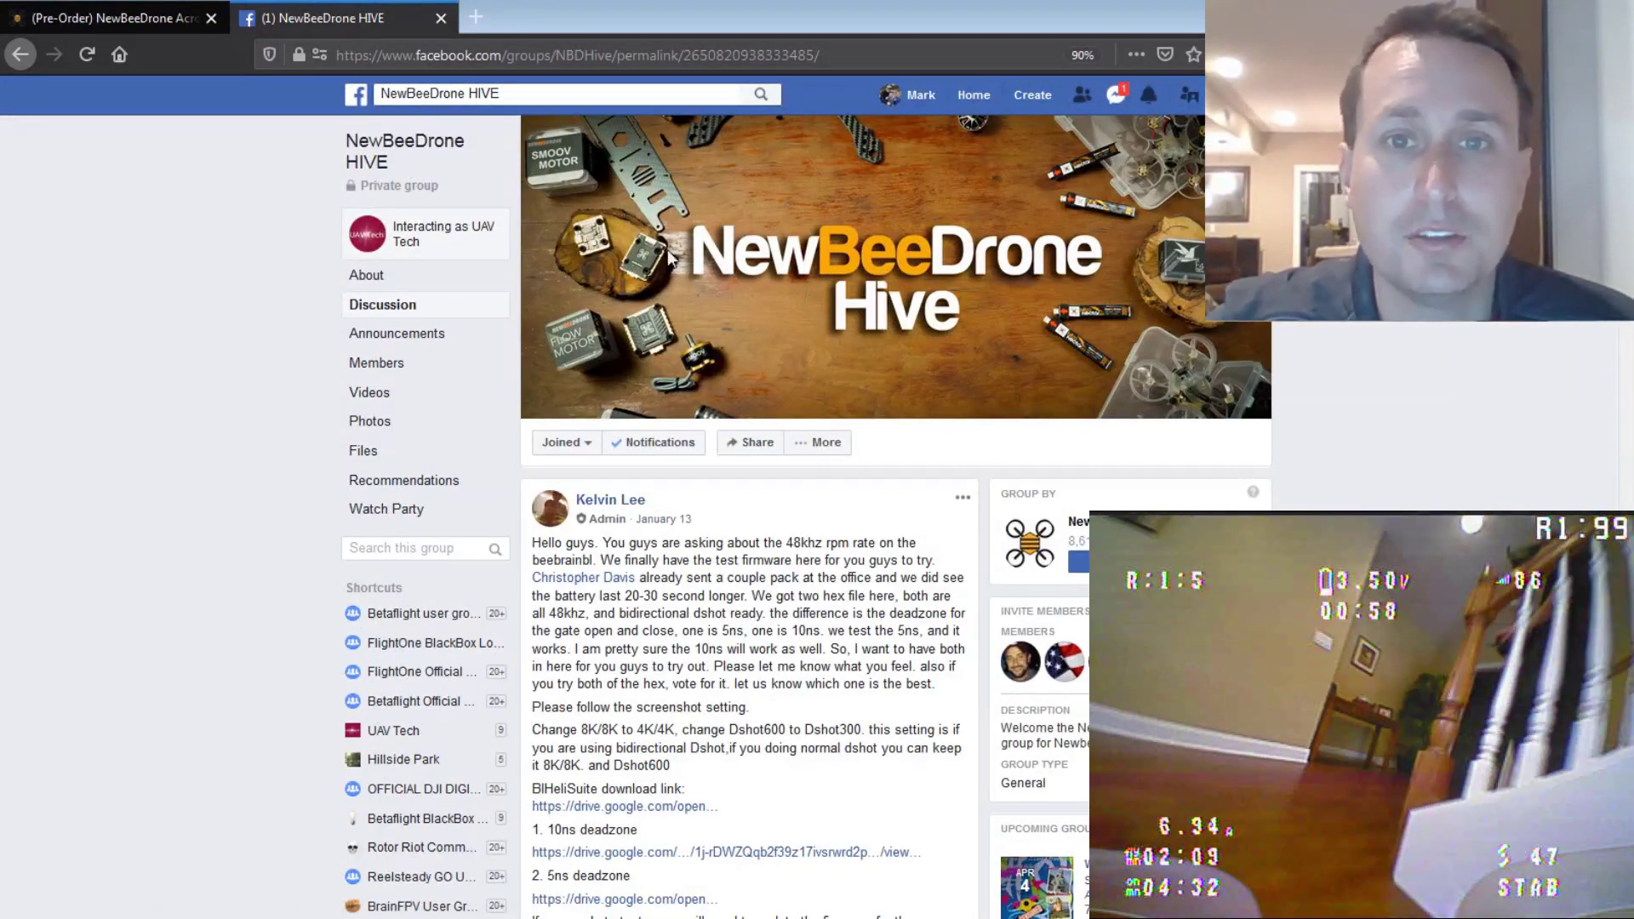
scroll(794, 496, down, 1)
scroll(738, 557, down, 1)
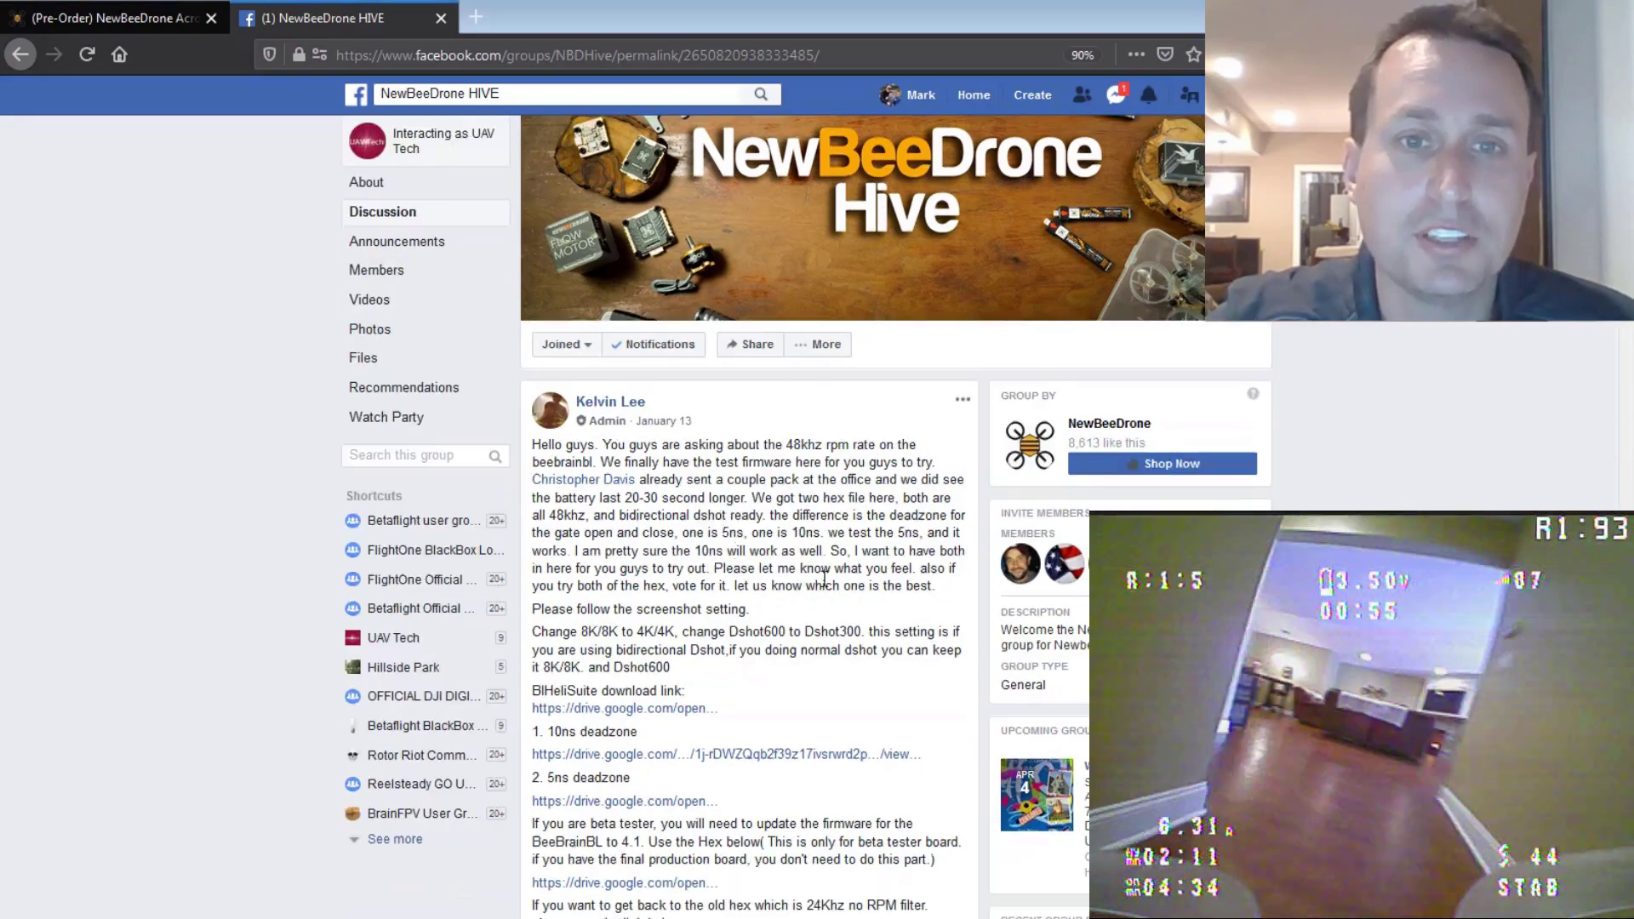
scroll(732, 553, down, 3)
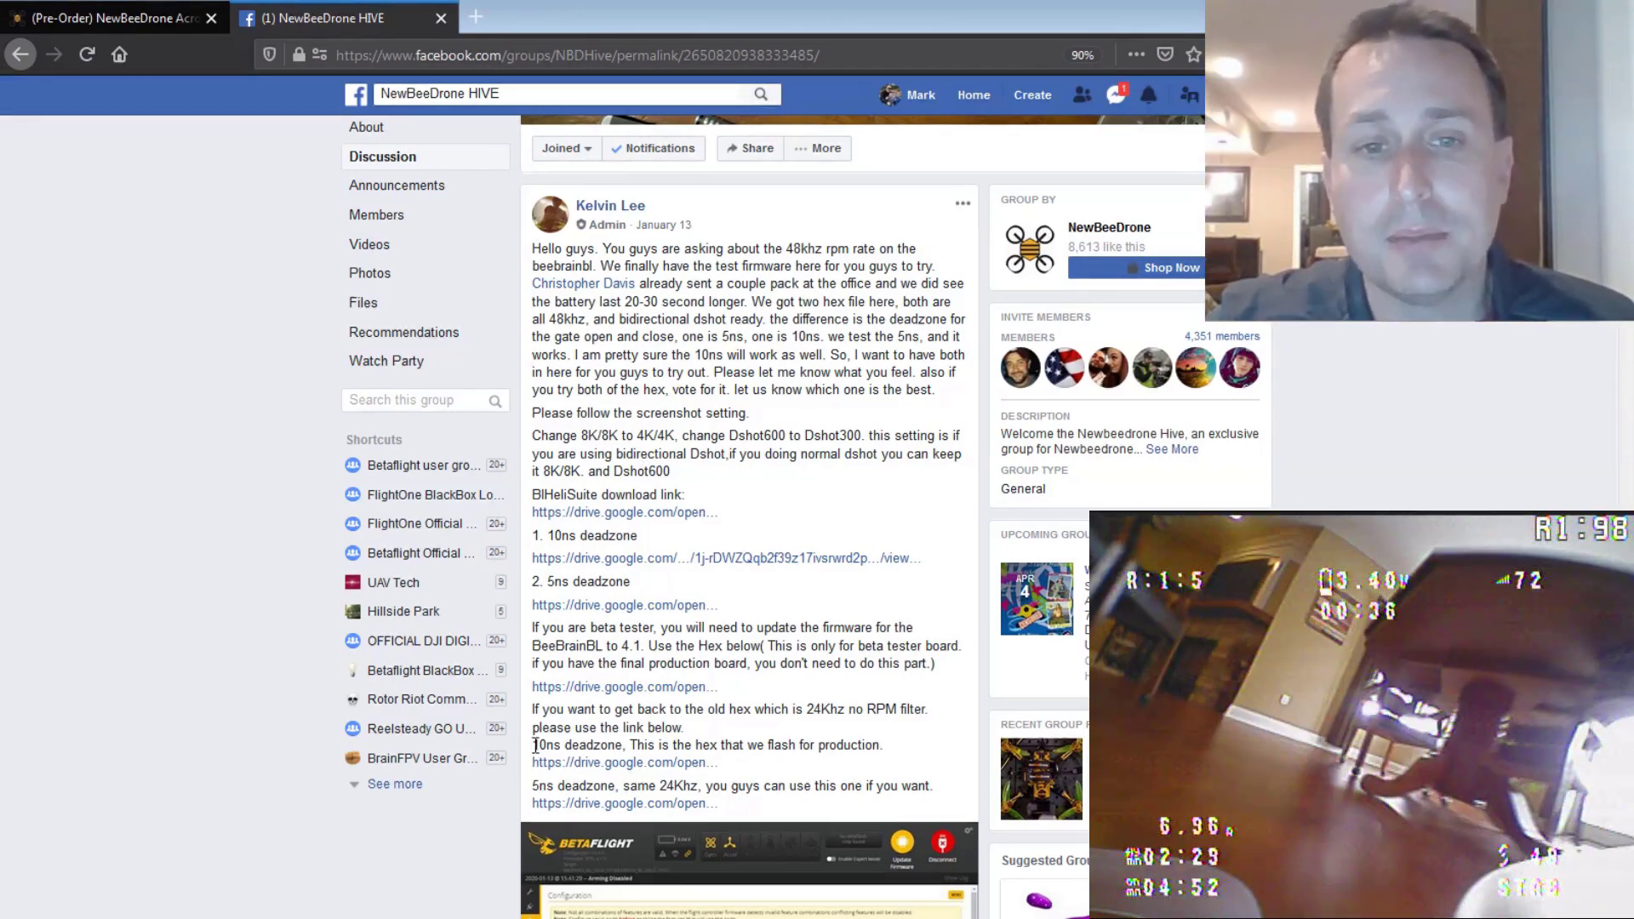
drag(722, 763, 598, 745)
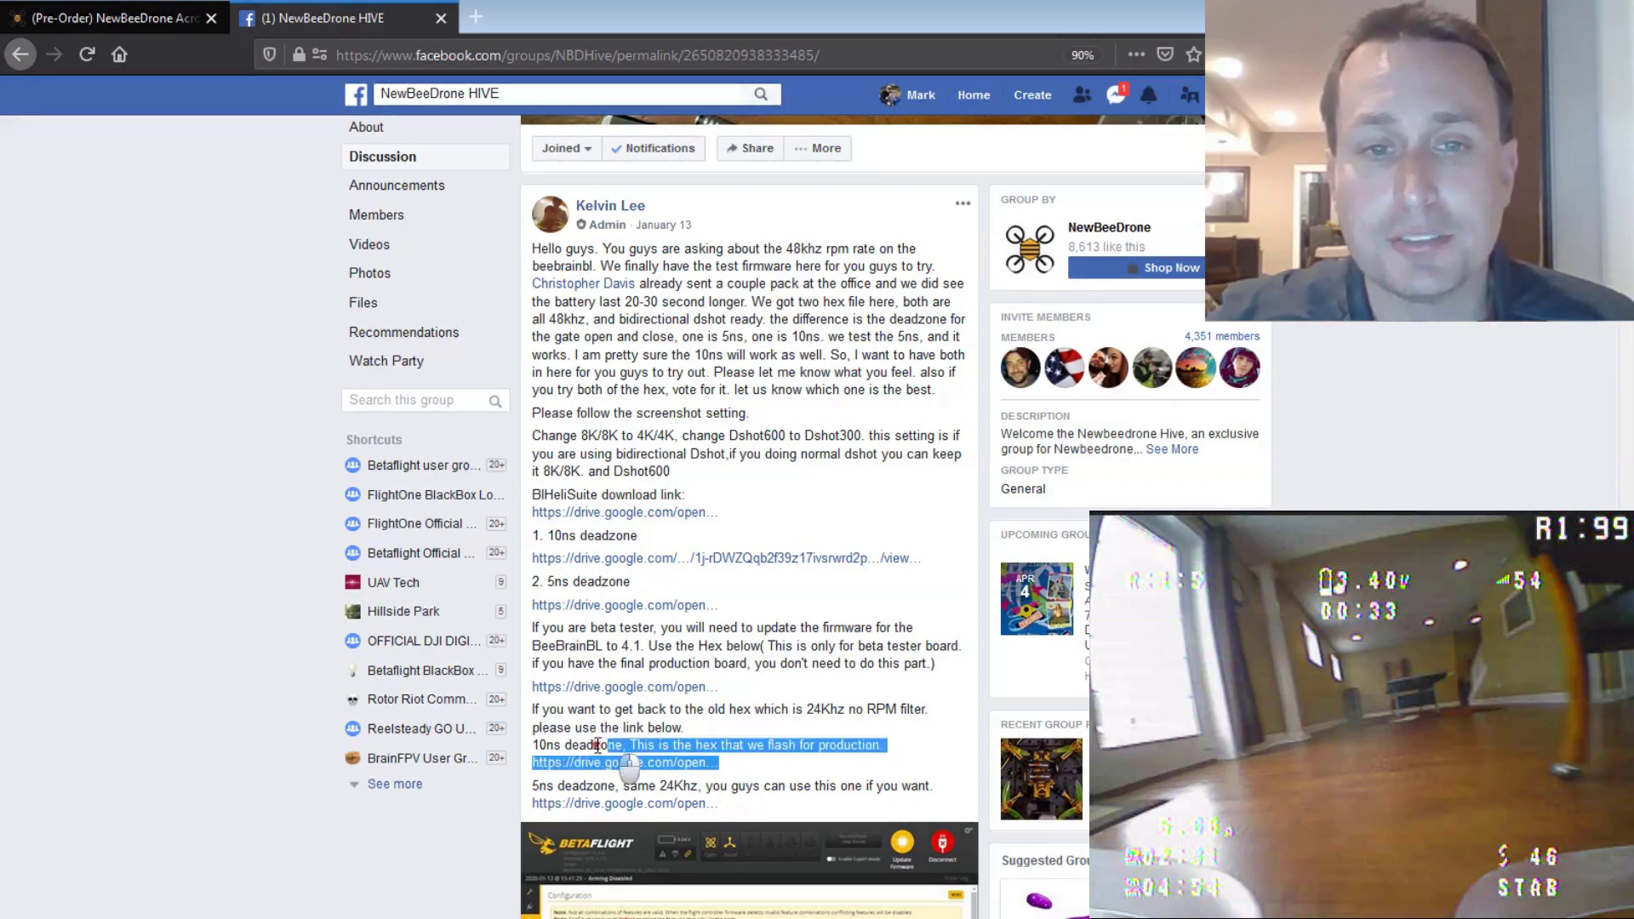
drag(818, 746, 864, 748)
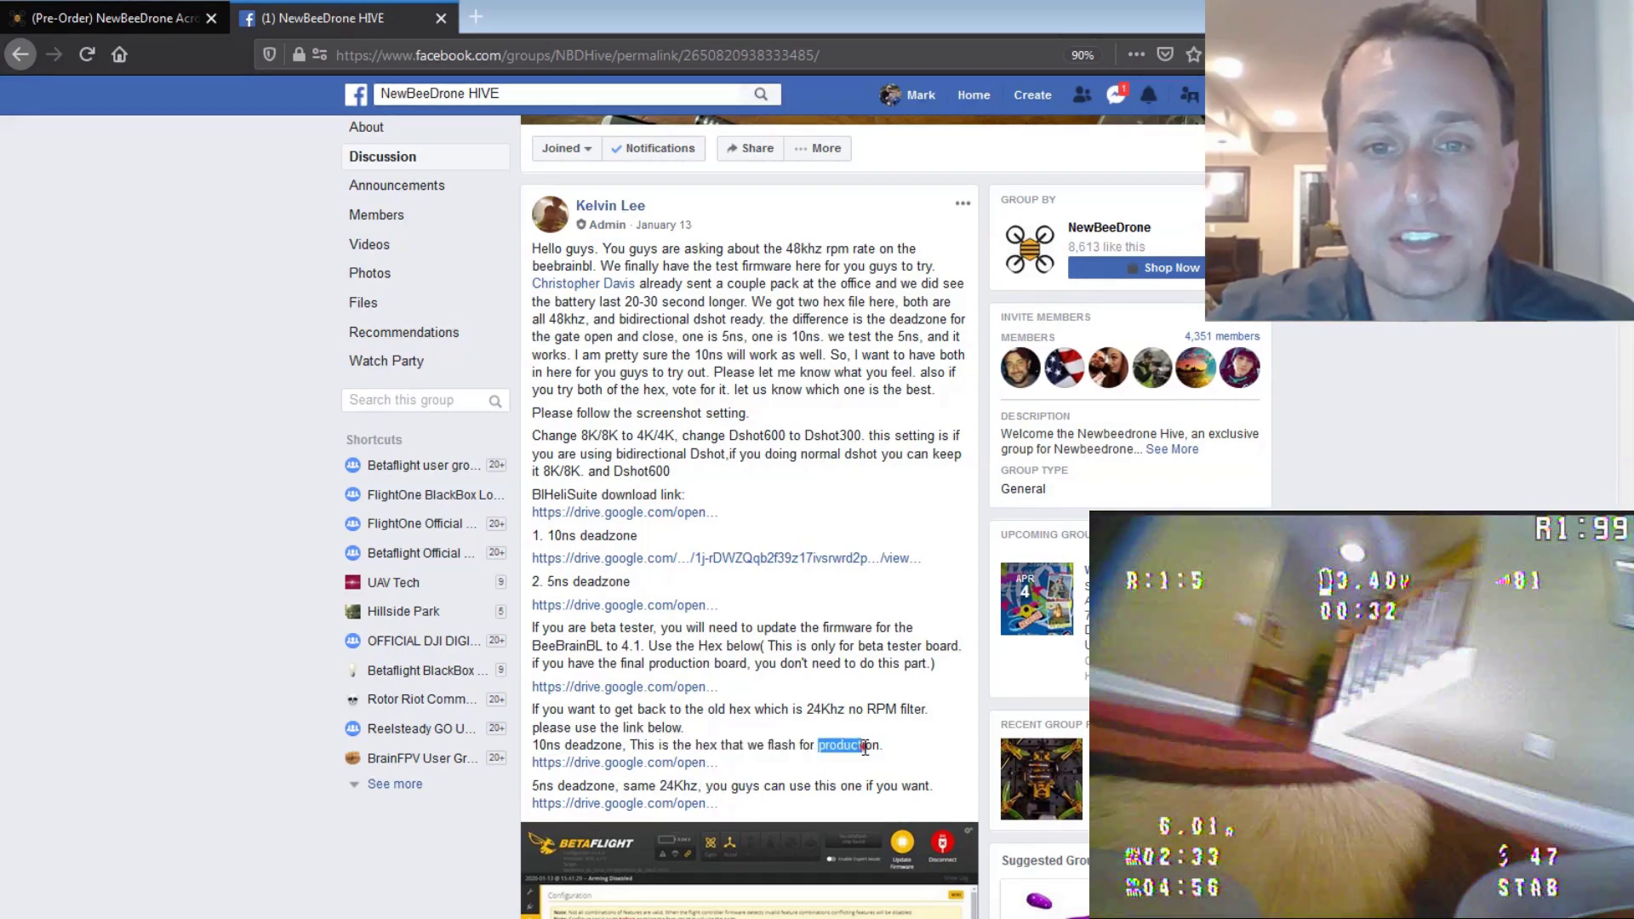
click(713, 434)
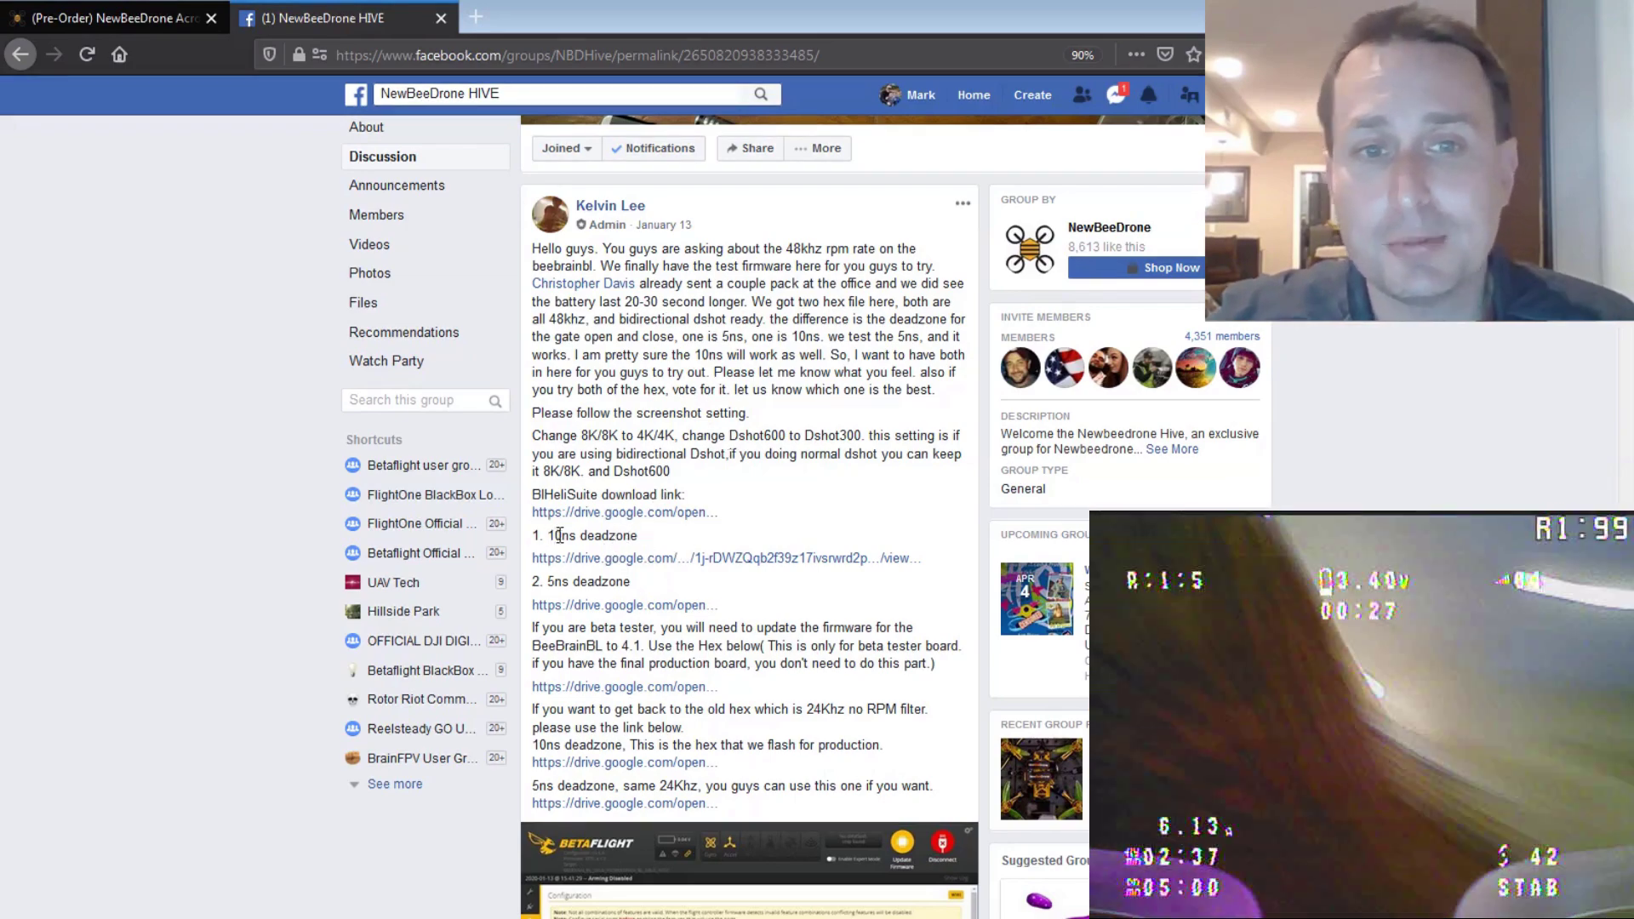
drag(548, 537, 640, 536)
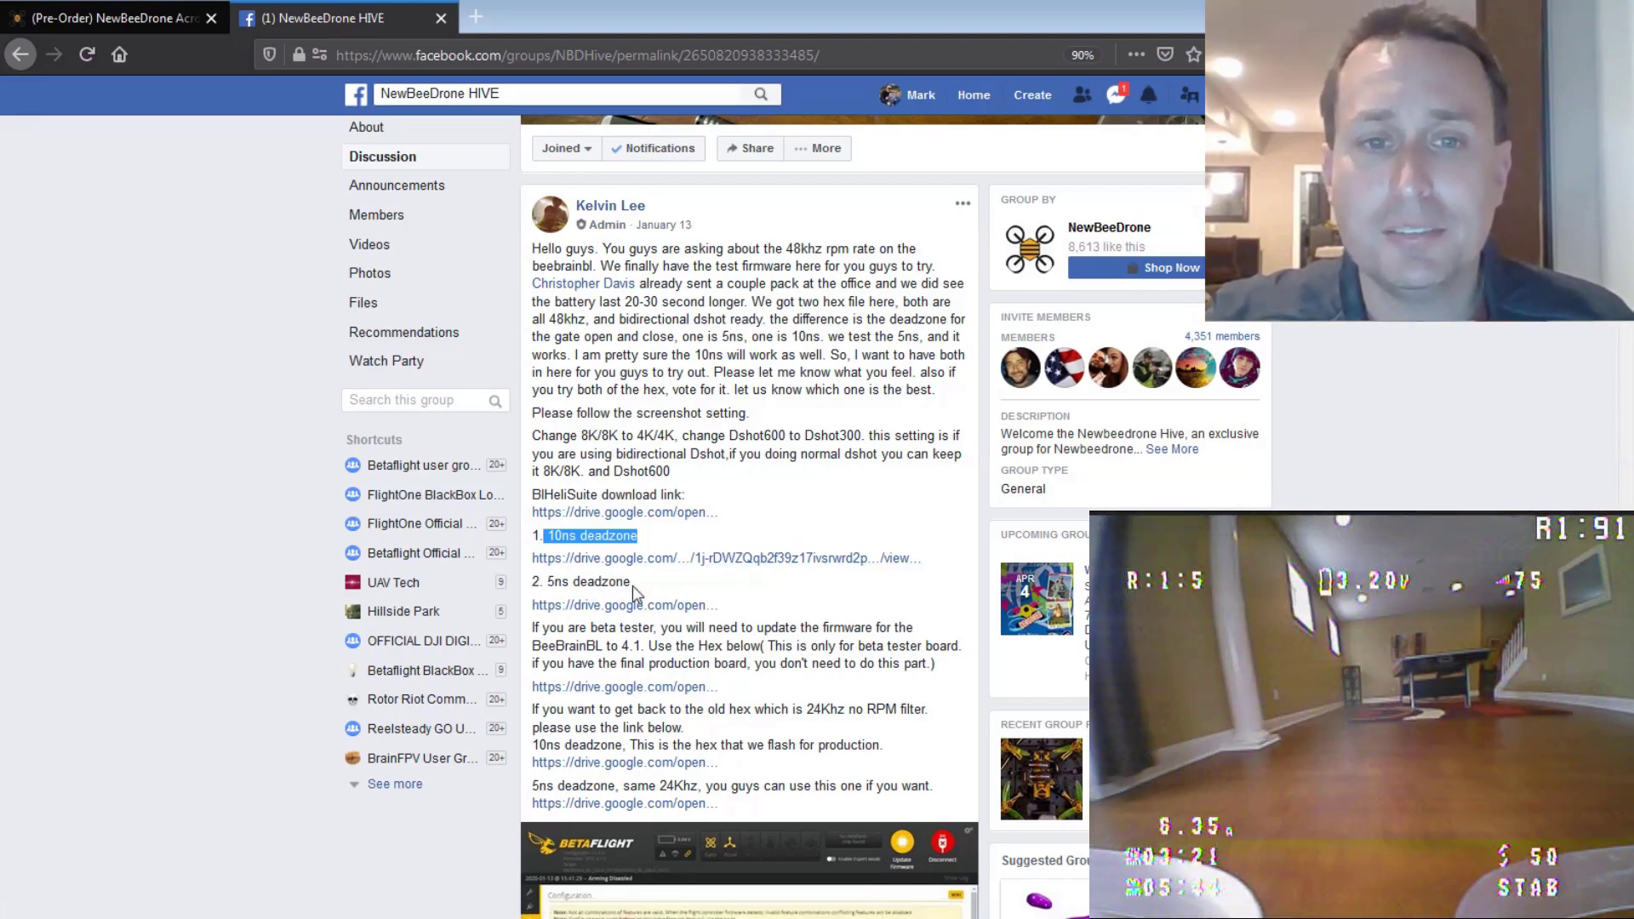
drag(631, 582, 535, 579)
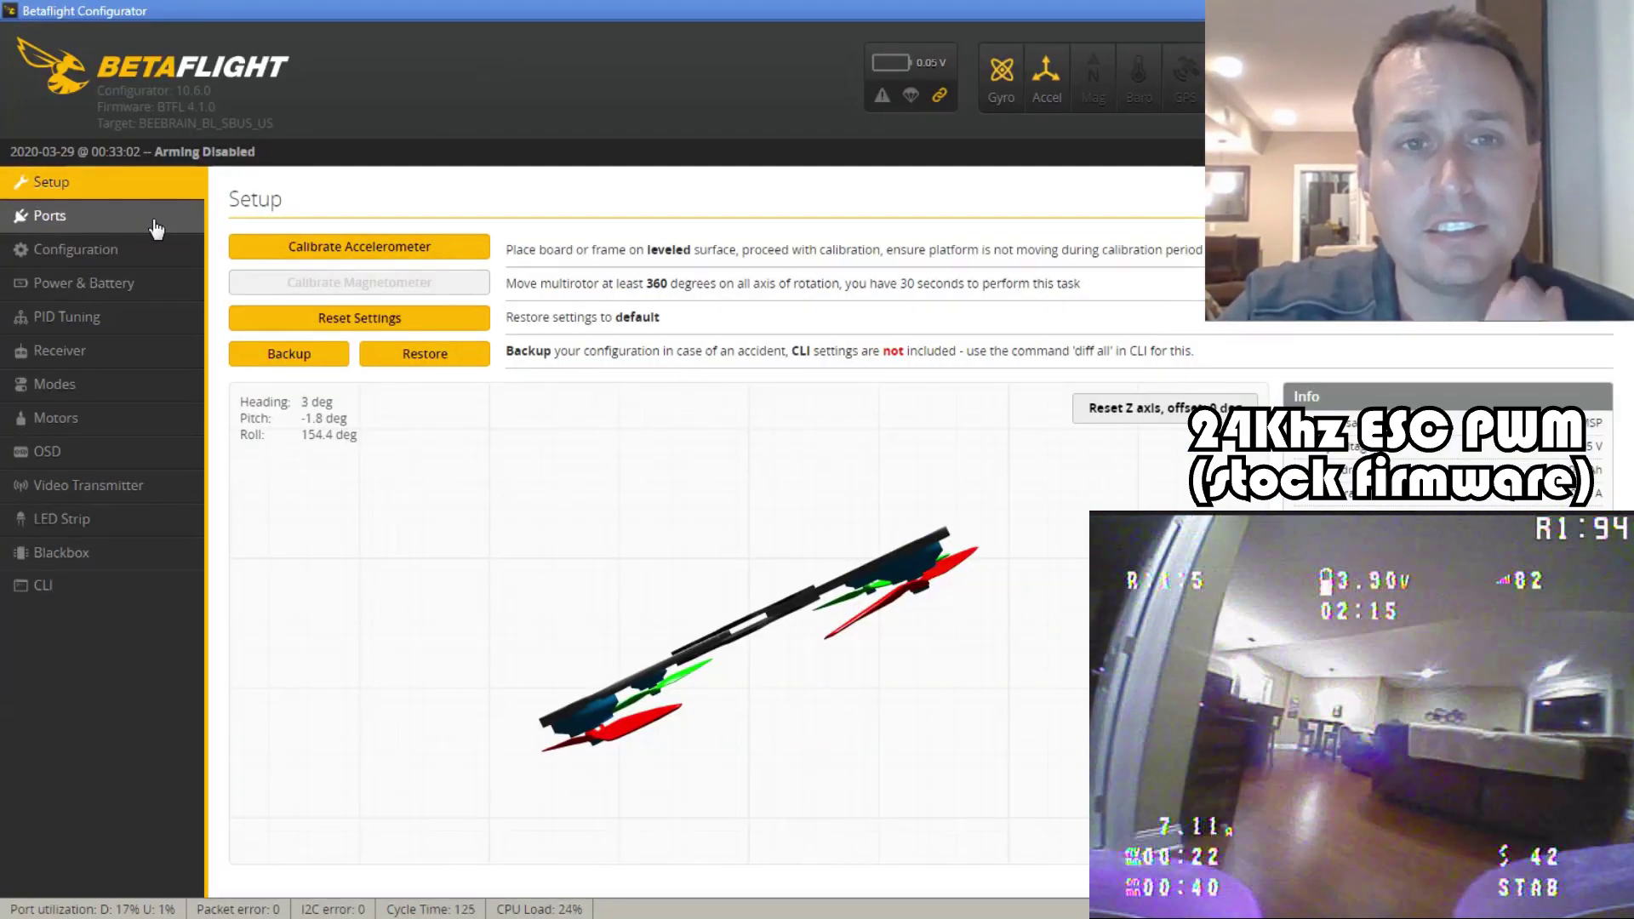
Step: Review the Betaflight serial port assignments, then the configuration's ESC/motor features, gyro and PID loop frequencies, receiver and other features
click(156, 228)
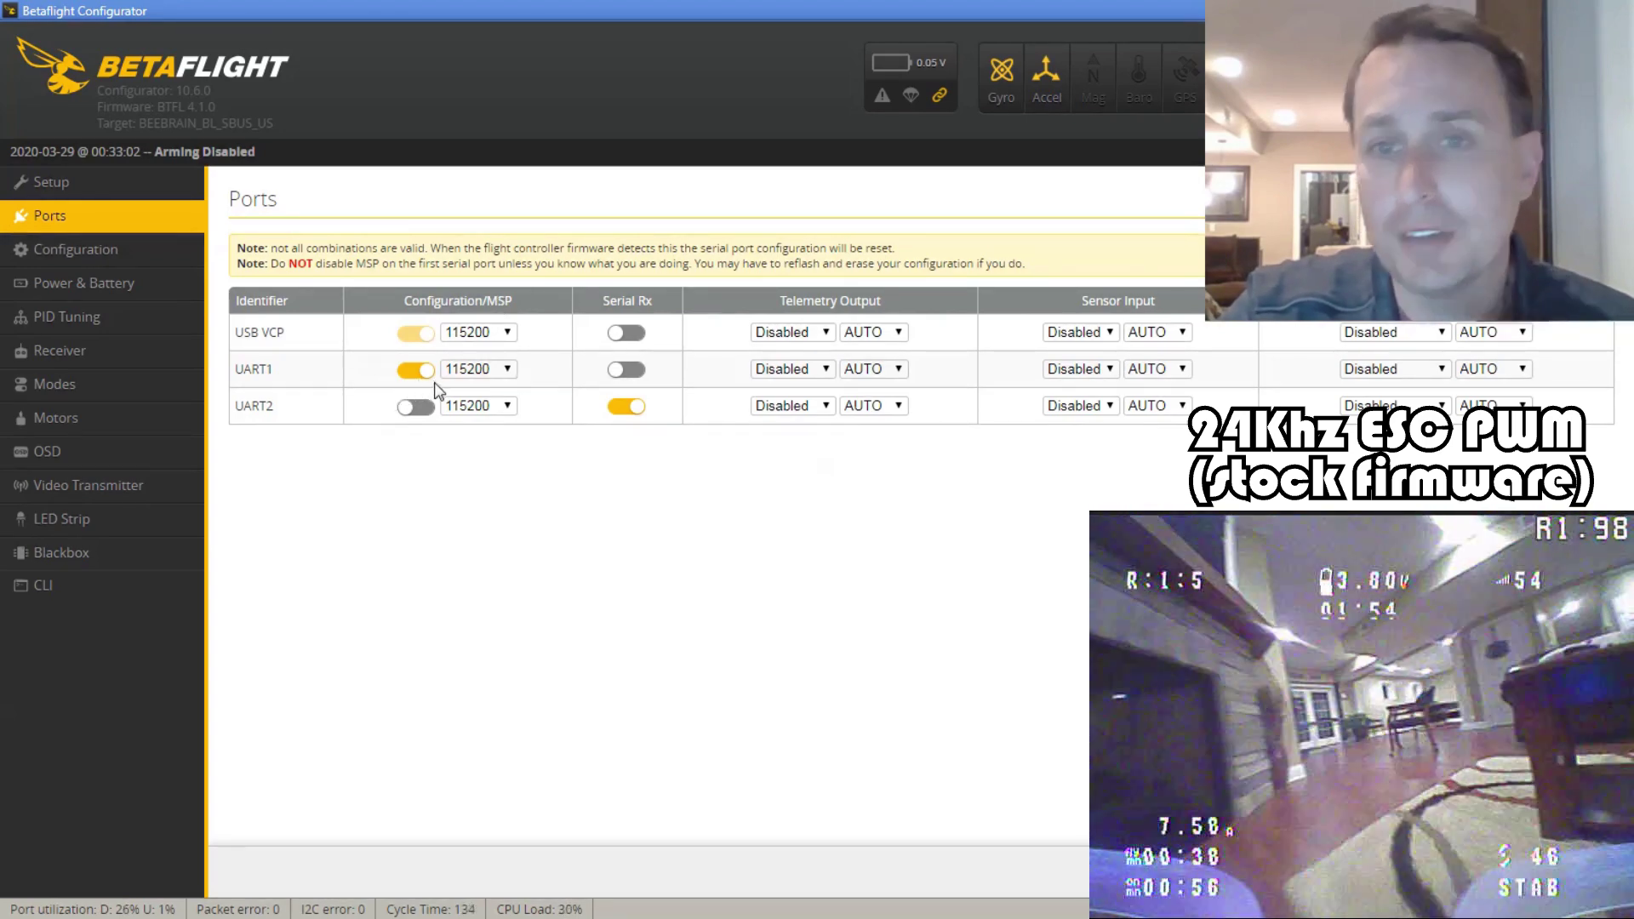
click(119, 249)
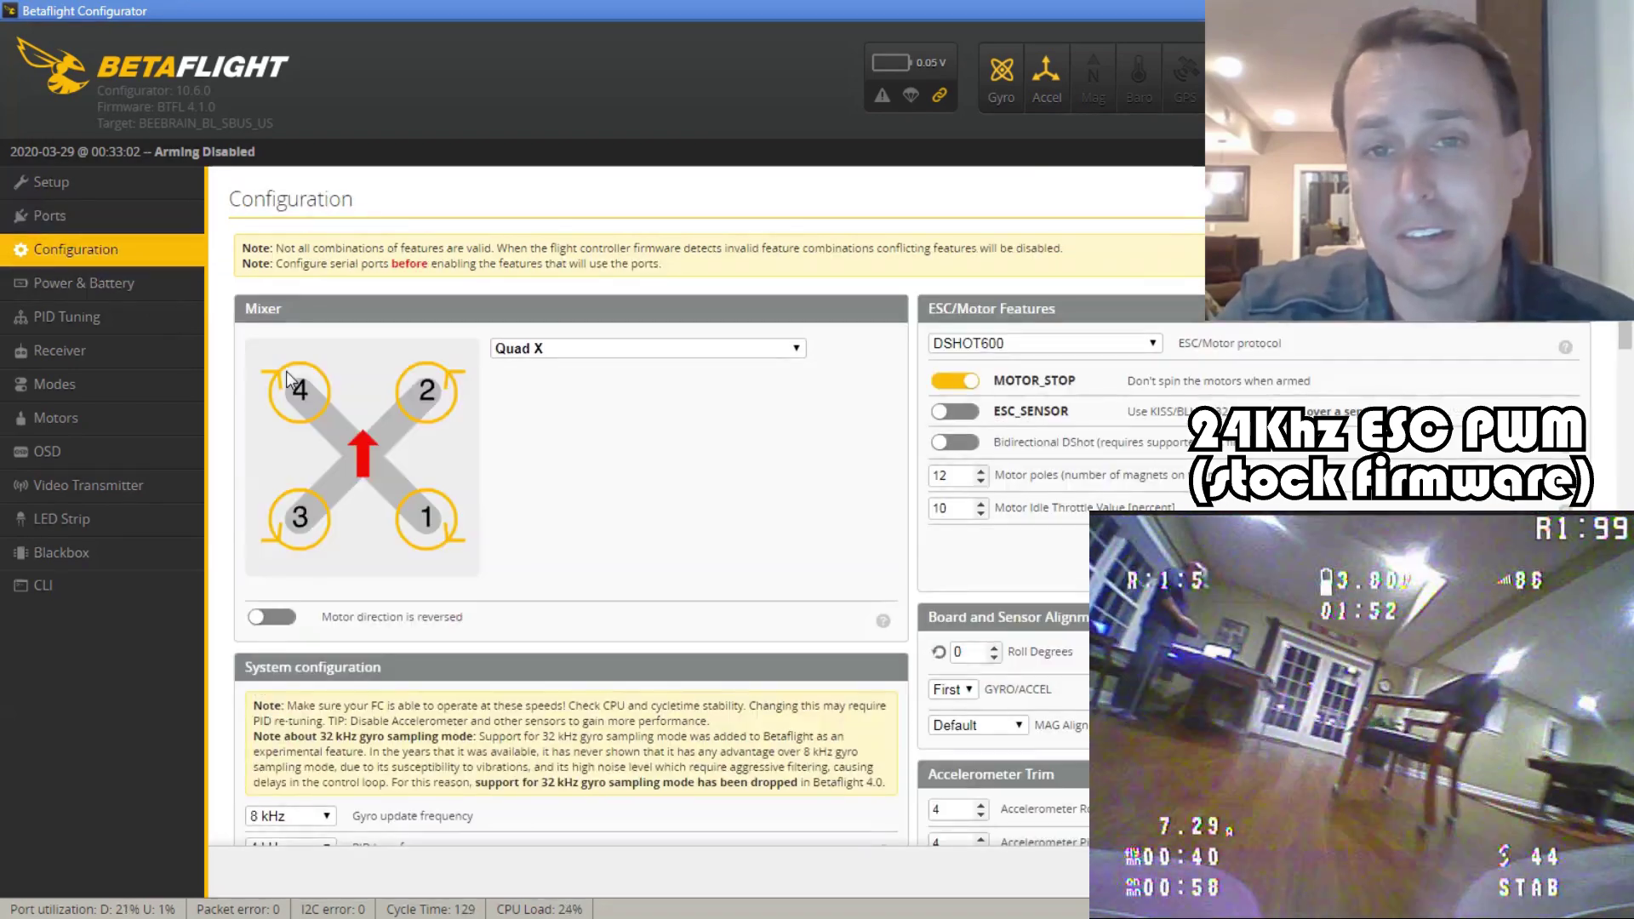
scroll(1063, 544, down, 3)
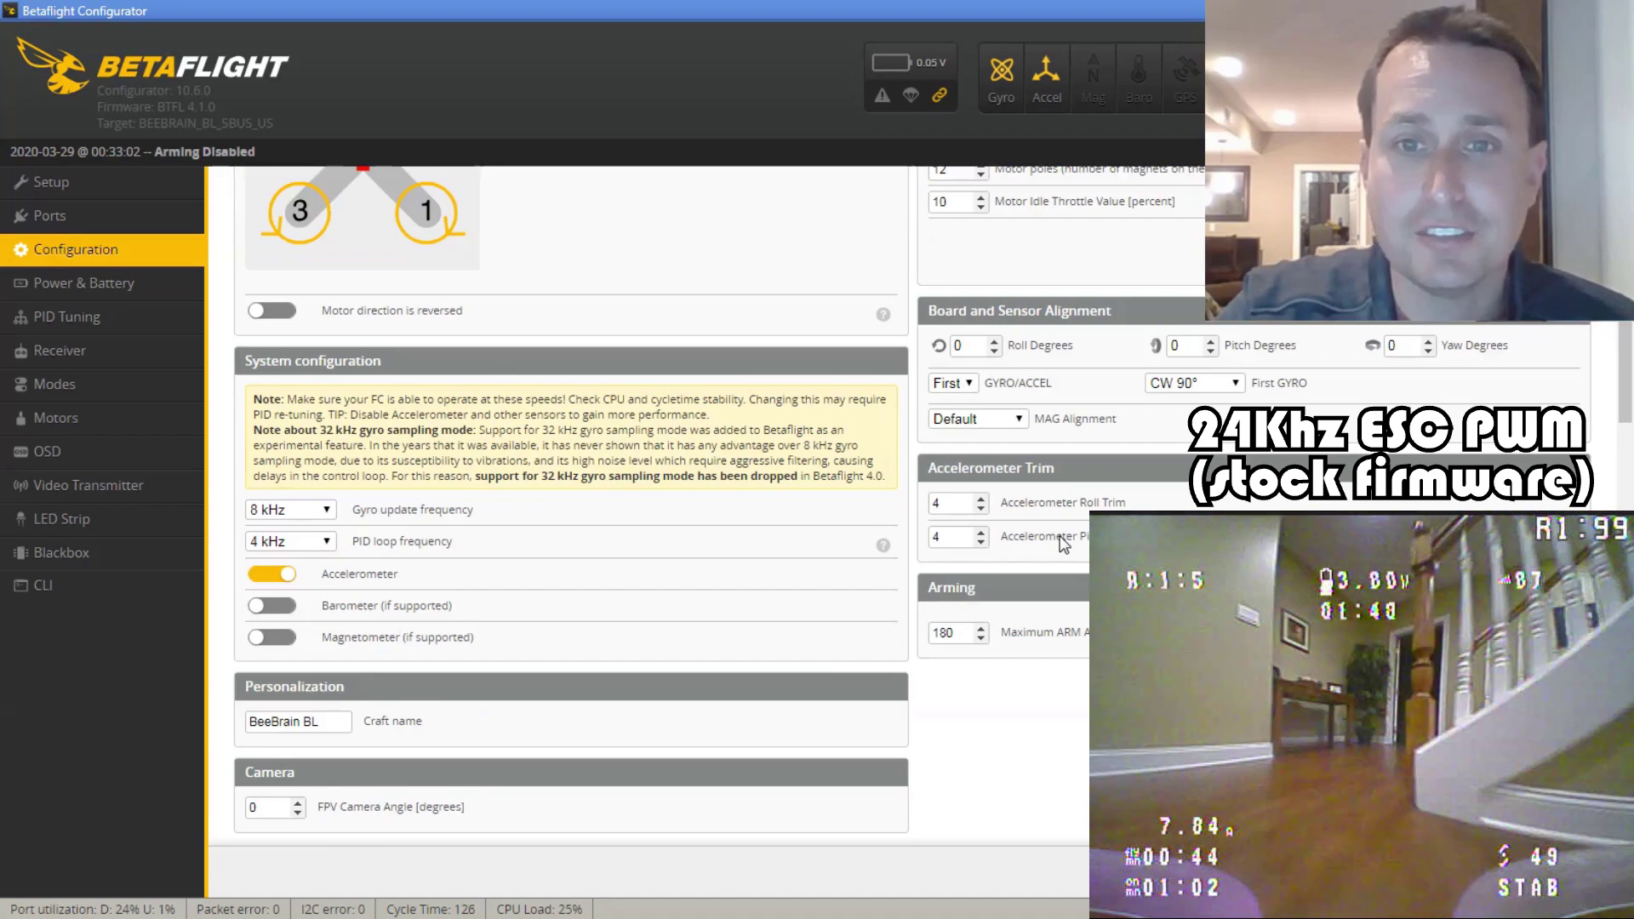
scroll(1063, 545, down, 1)
scroll(1064, 544, down, 5)
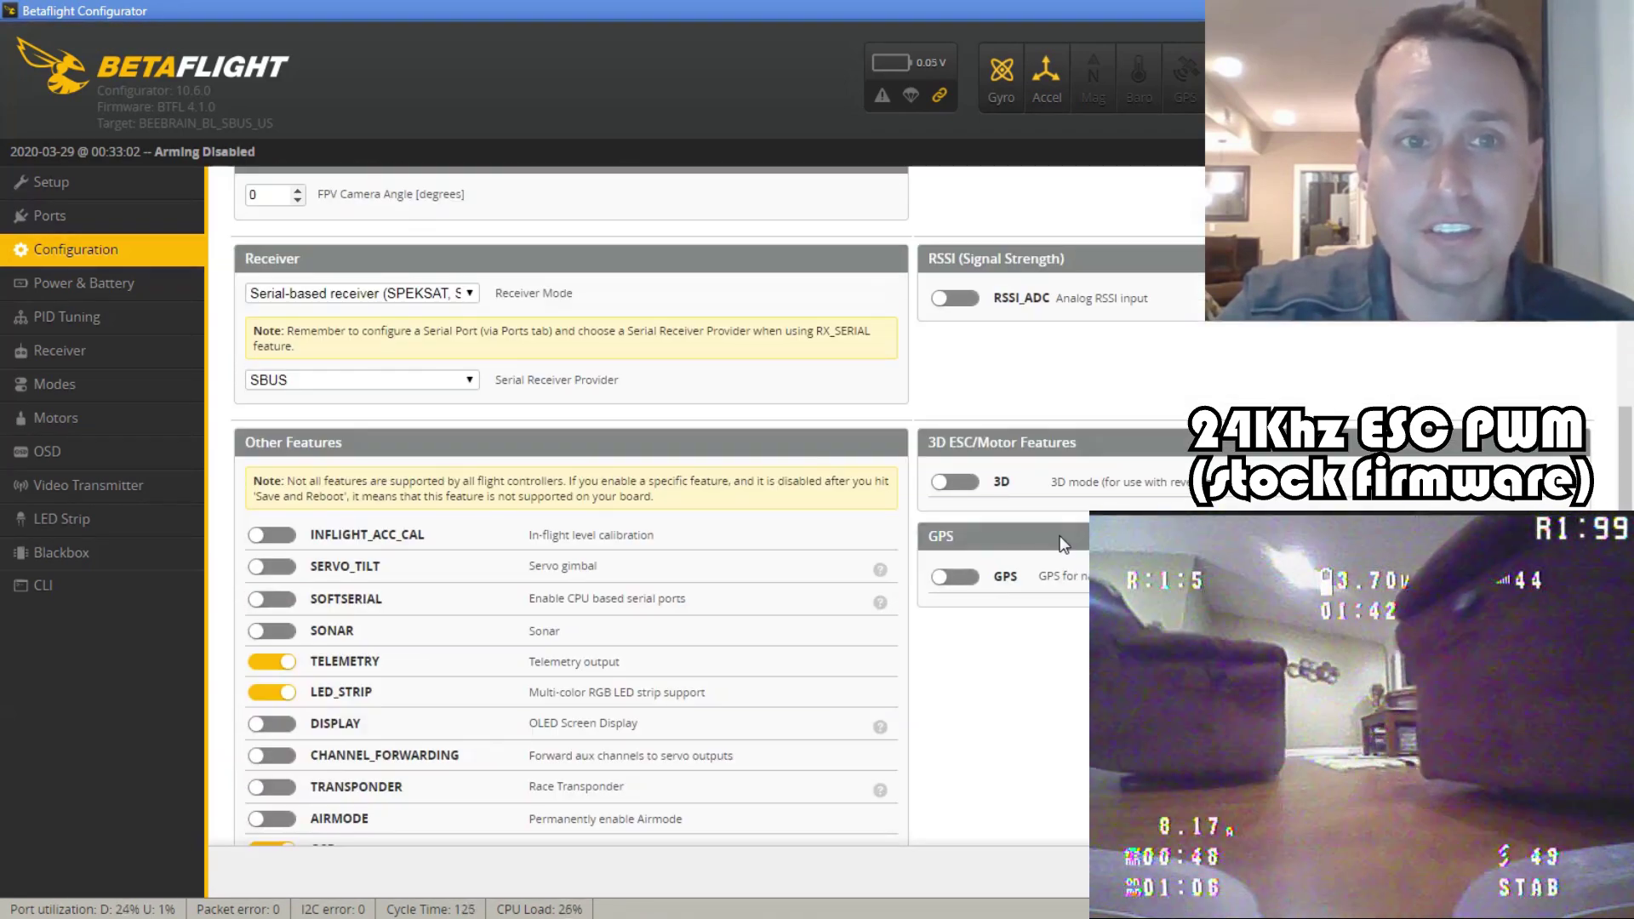
scroll(1061, 545, down, 1)
scroll(1062, 544, up, 15)
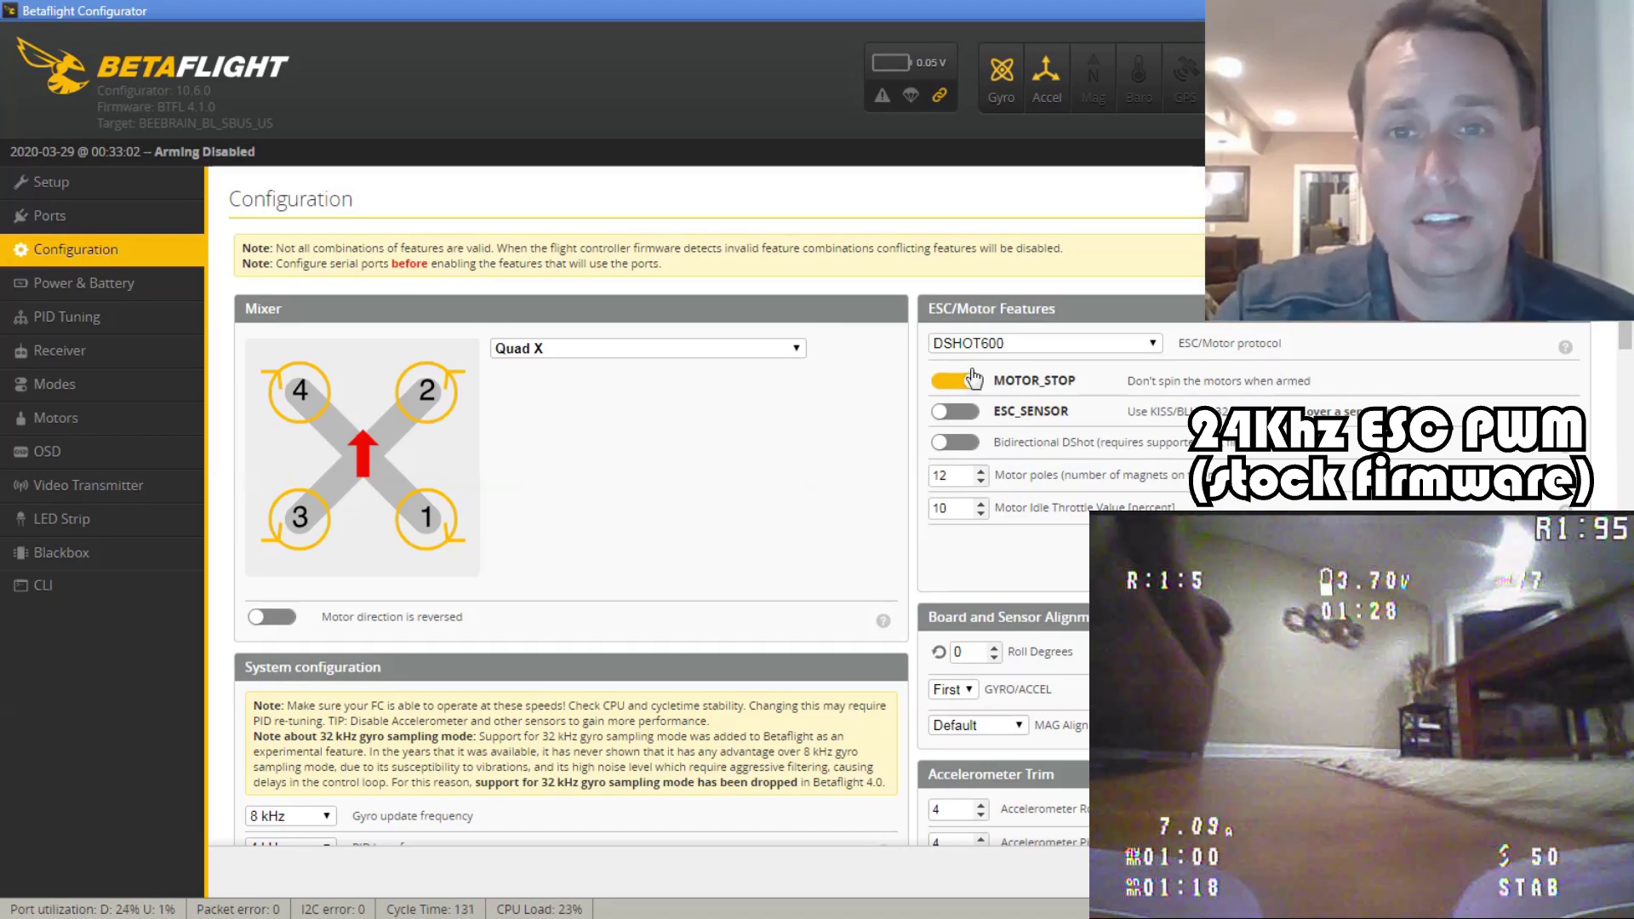
scroll(953, 364, down, 1)
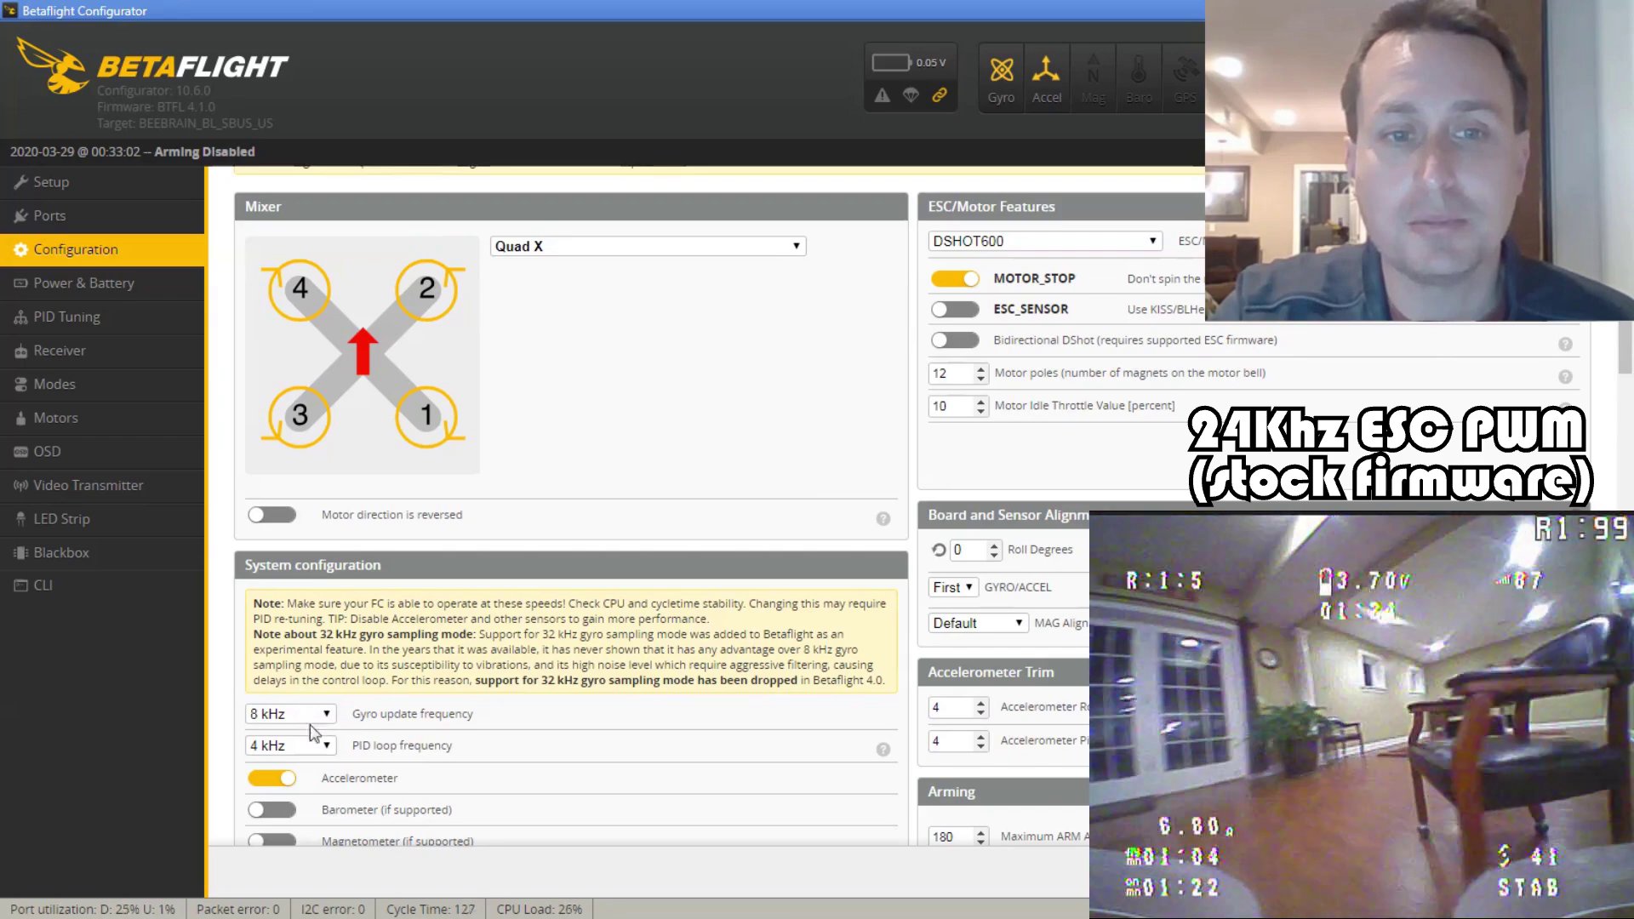
scroll(857, 585, up, 1)
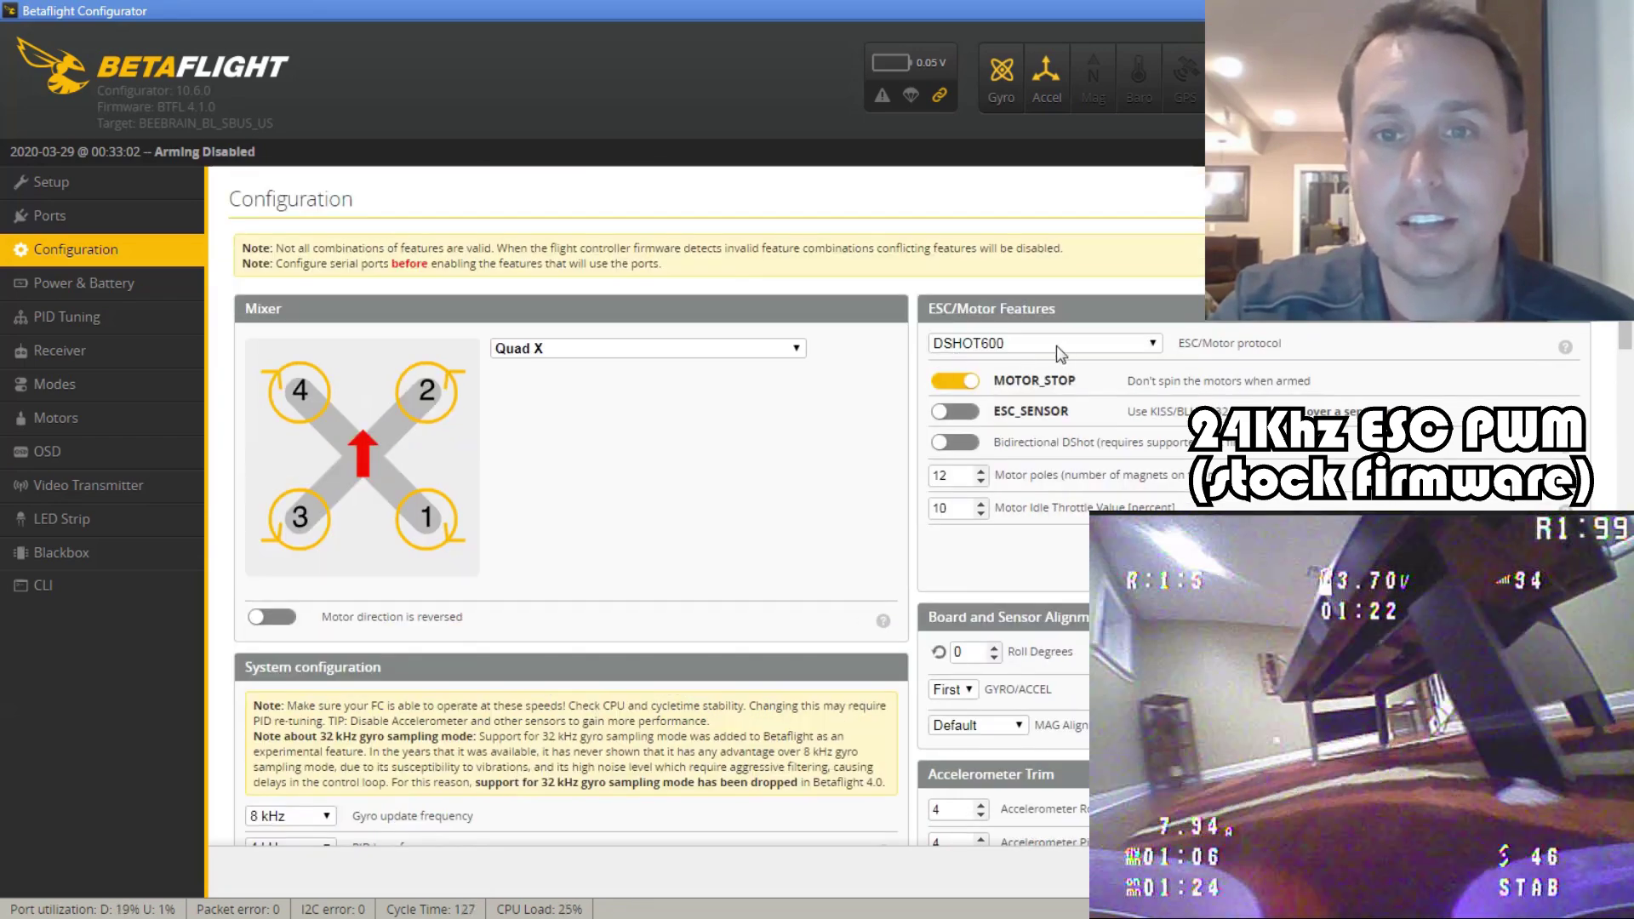
double_click(946, 475)
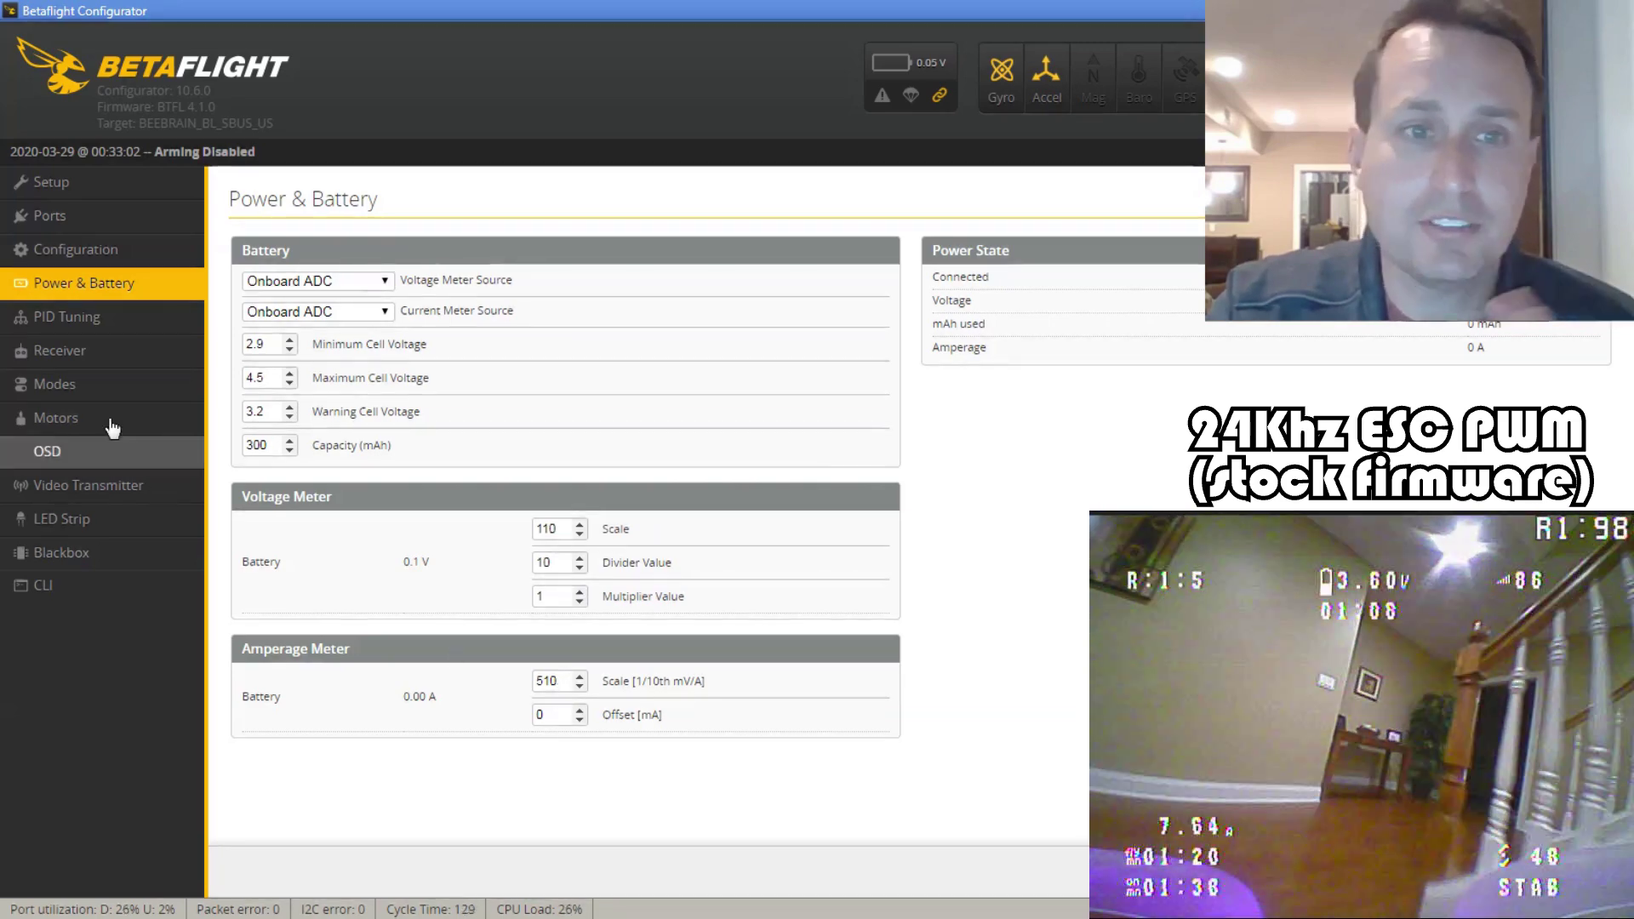
Step: Review the PID profile values, then the gyro lowpass, D-term lowpass and dynamic notch filter settings
click(97, 326)
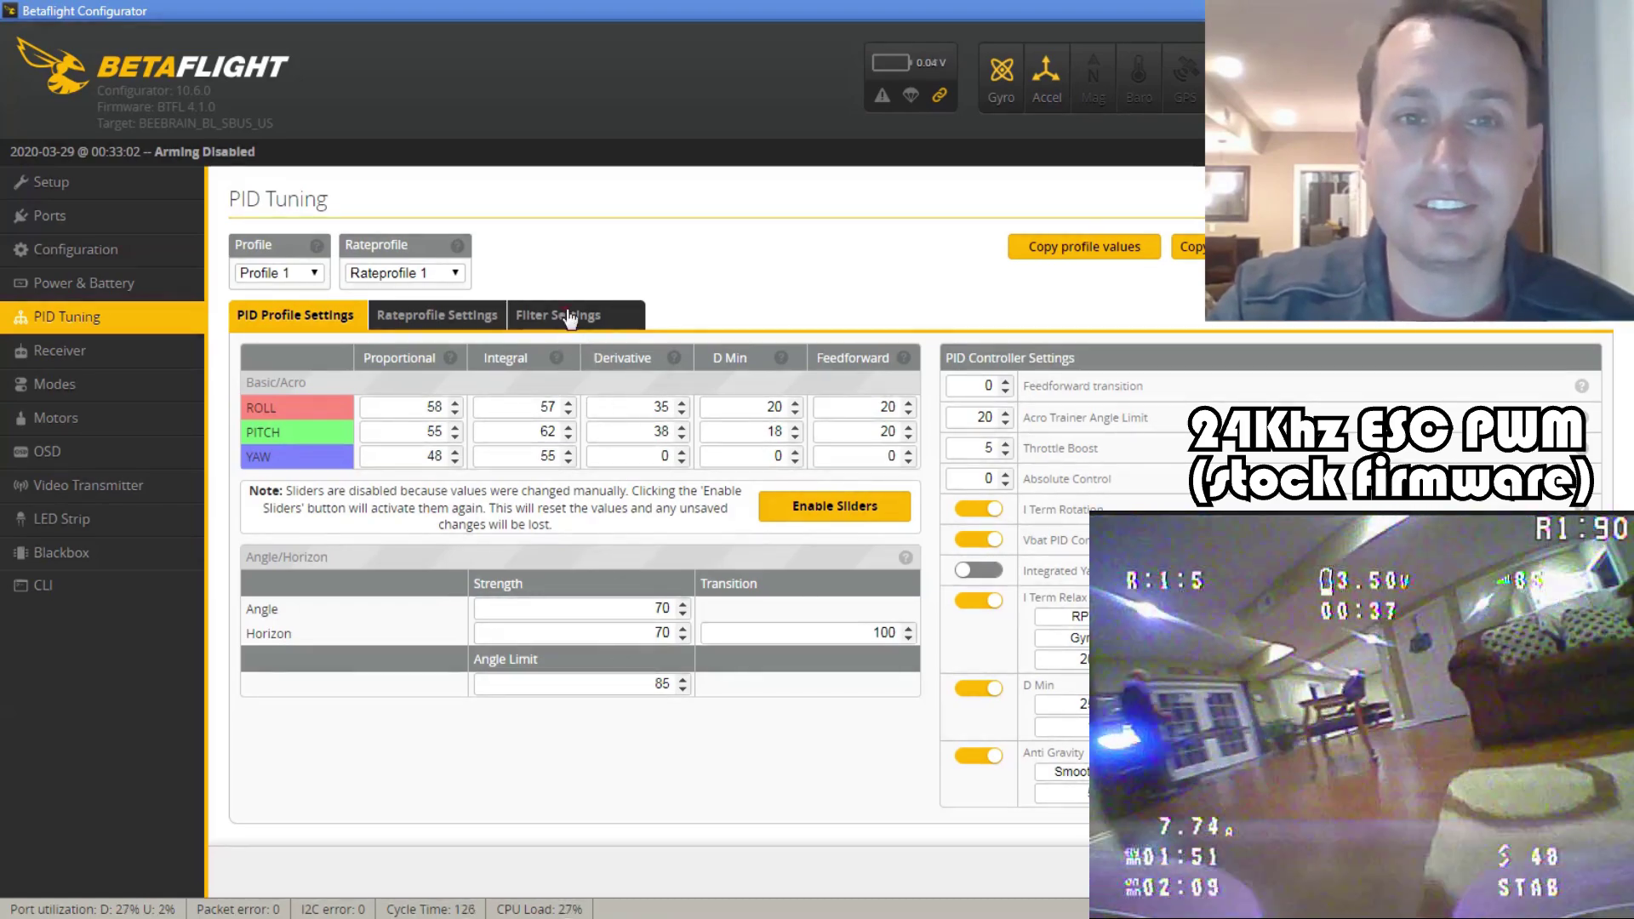
click(569, 316)
scroll(740, 540, down, 2)
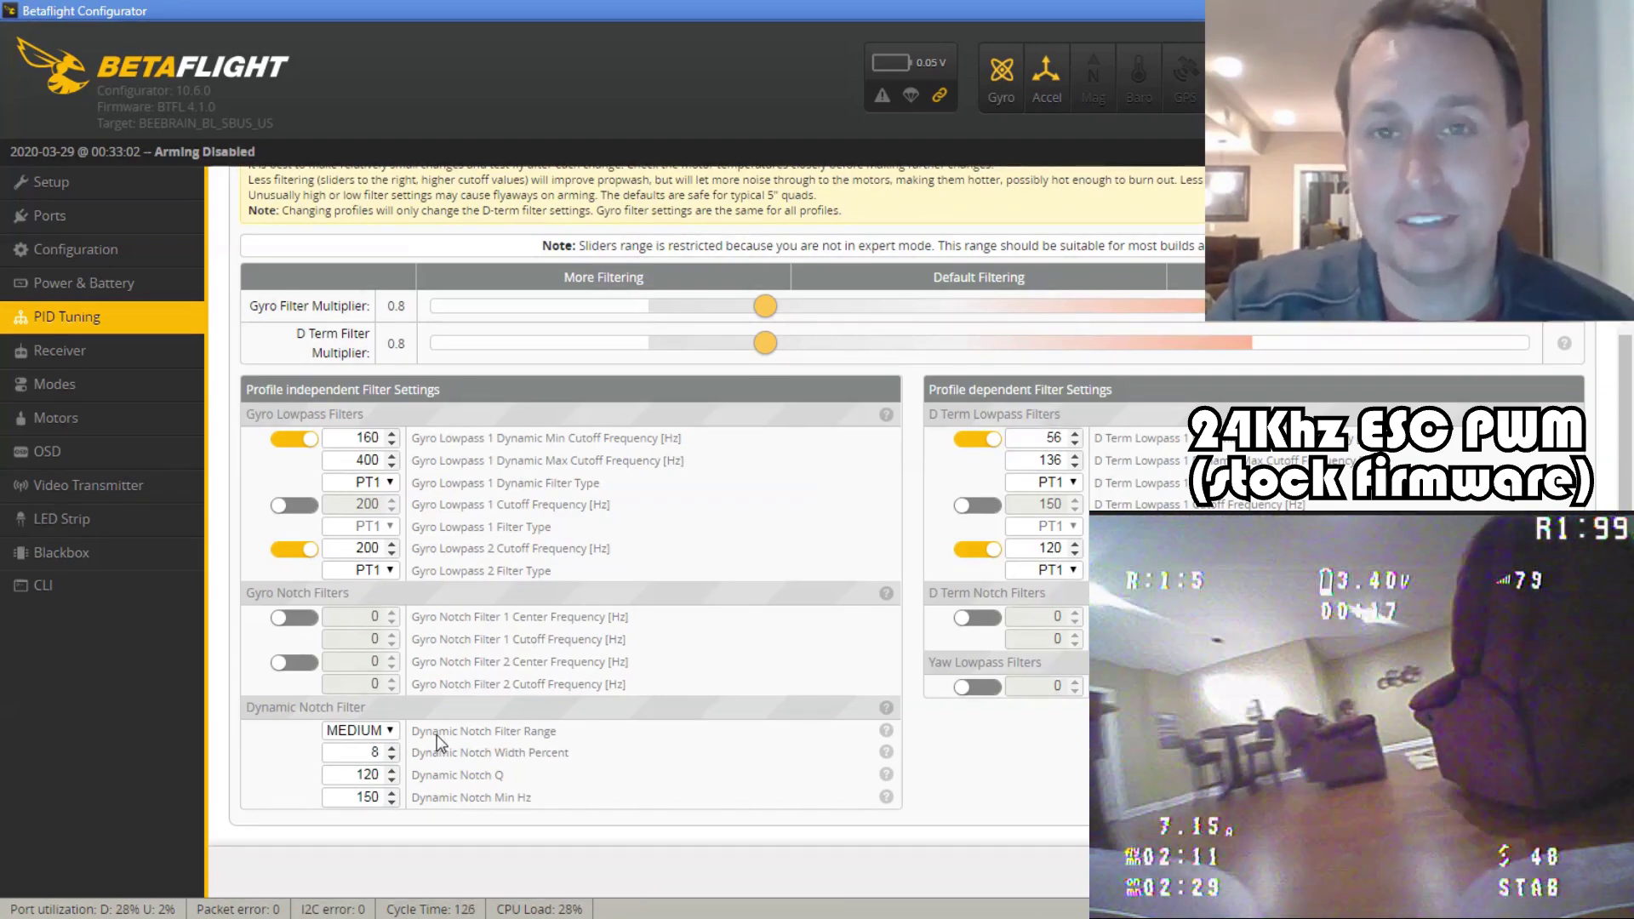
Step: Set the receiver's RC Deadband to 5
click(59, 350)
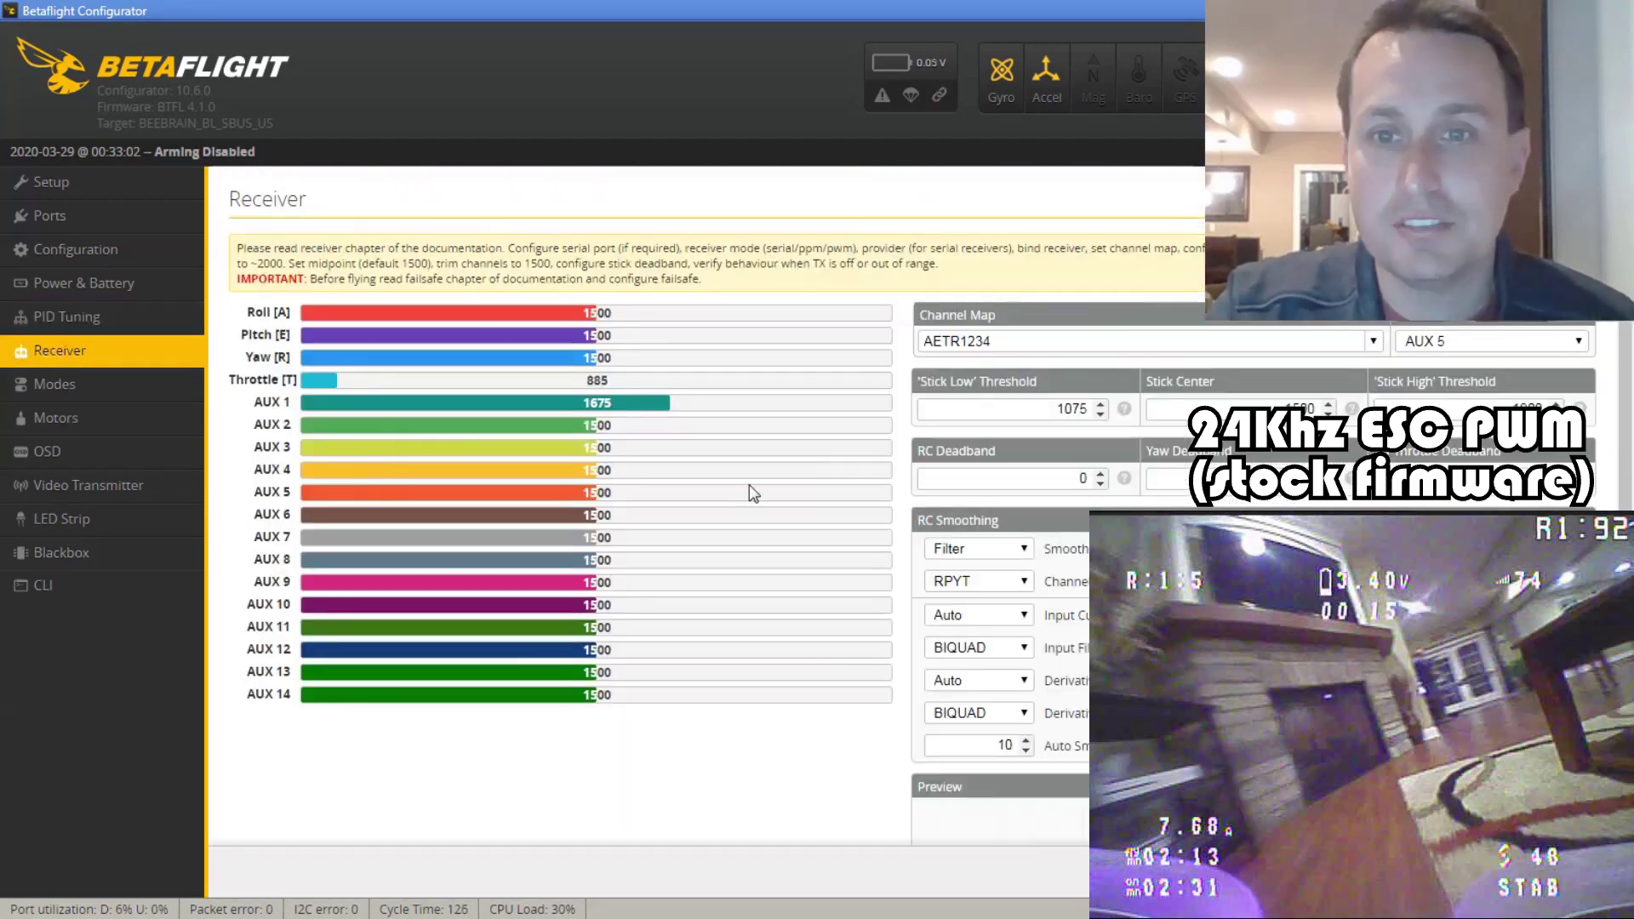
double_click(1083, 478)
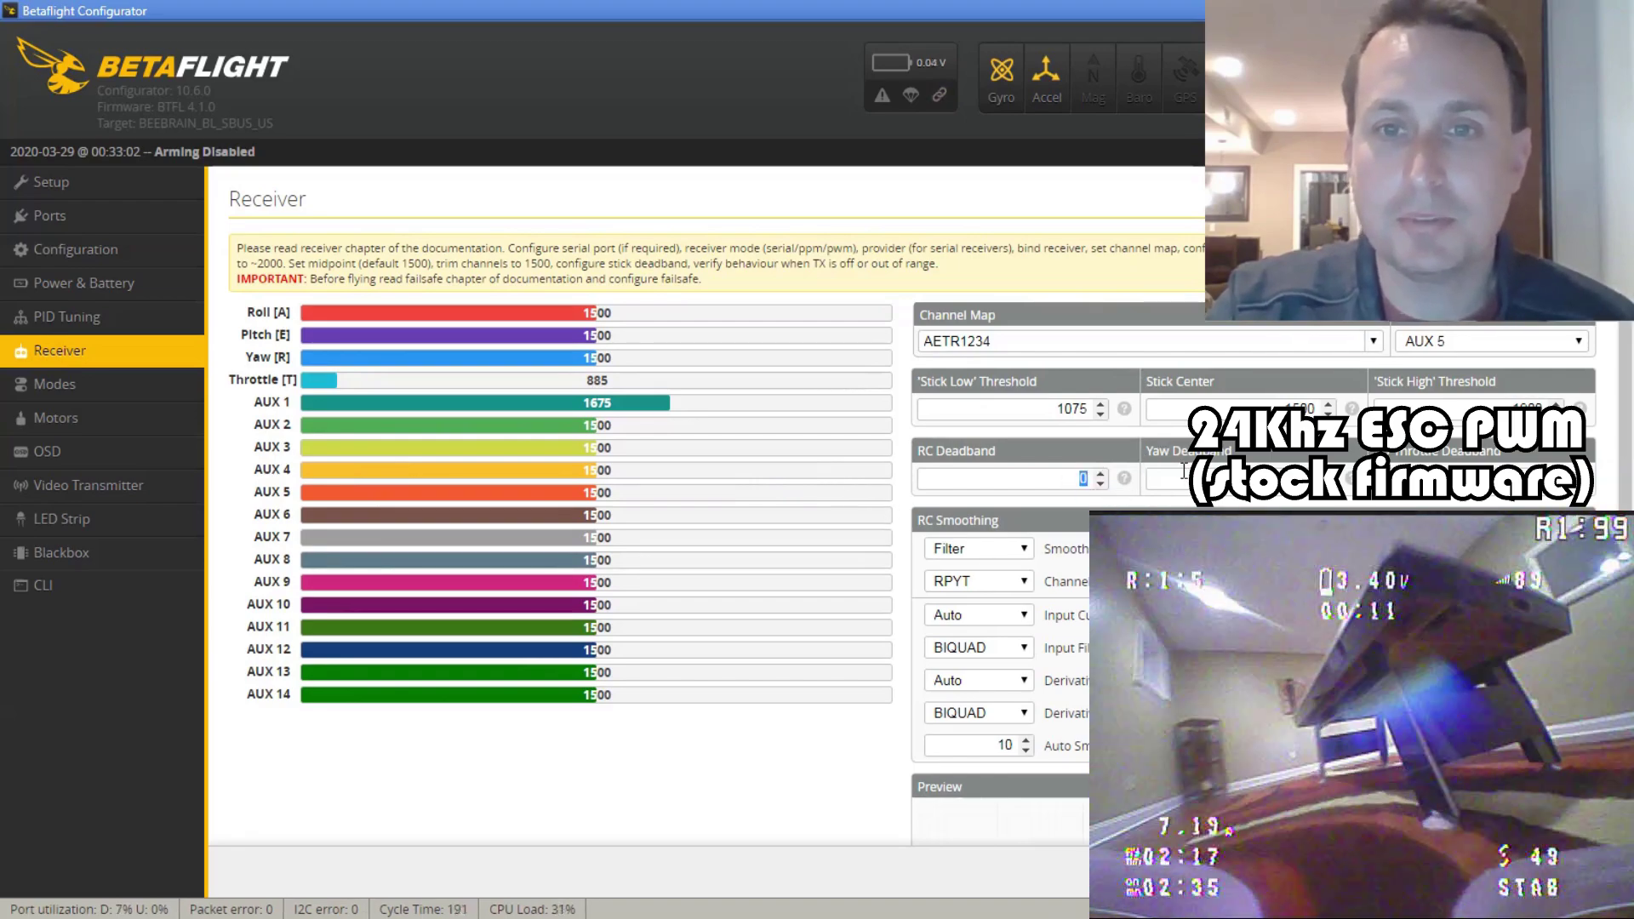
text(5)
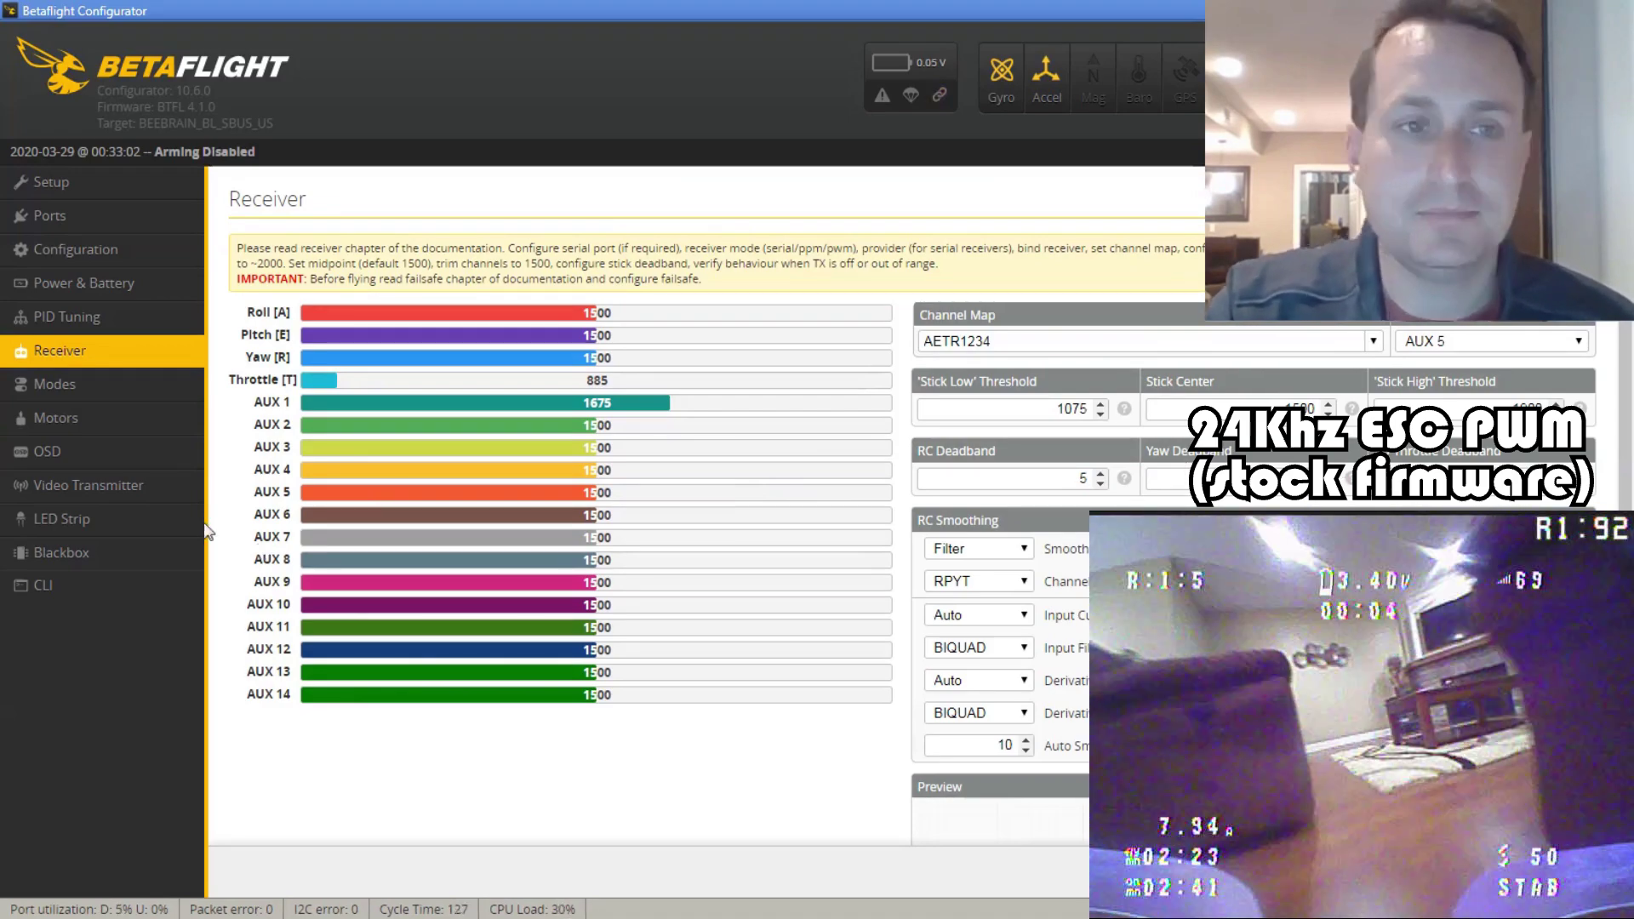
Step: Review the ARM, ANGLE and FLIP OVER AFTER CRASH mode ranges, and open the OSD settings
click(62, 389)
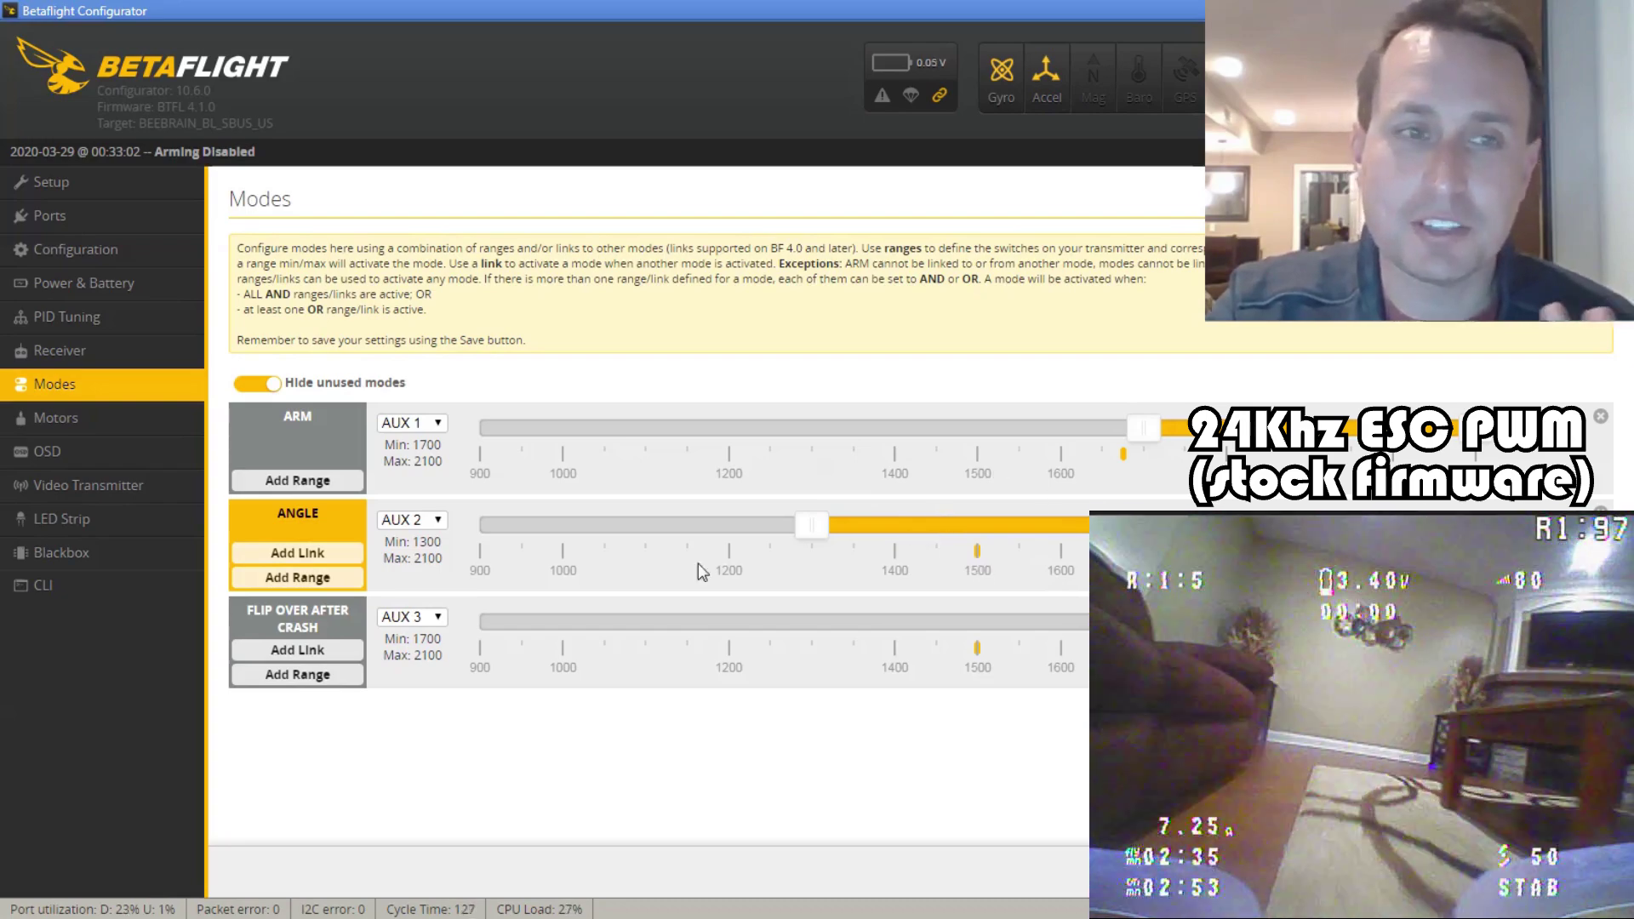
click(70, 453)
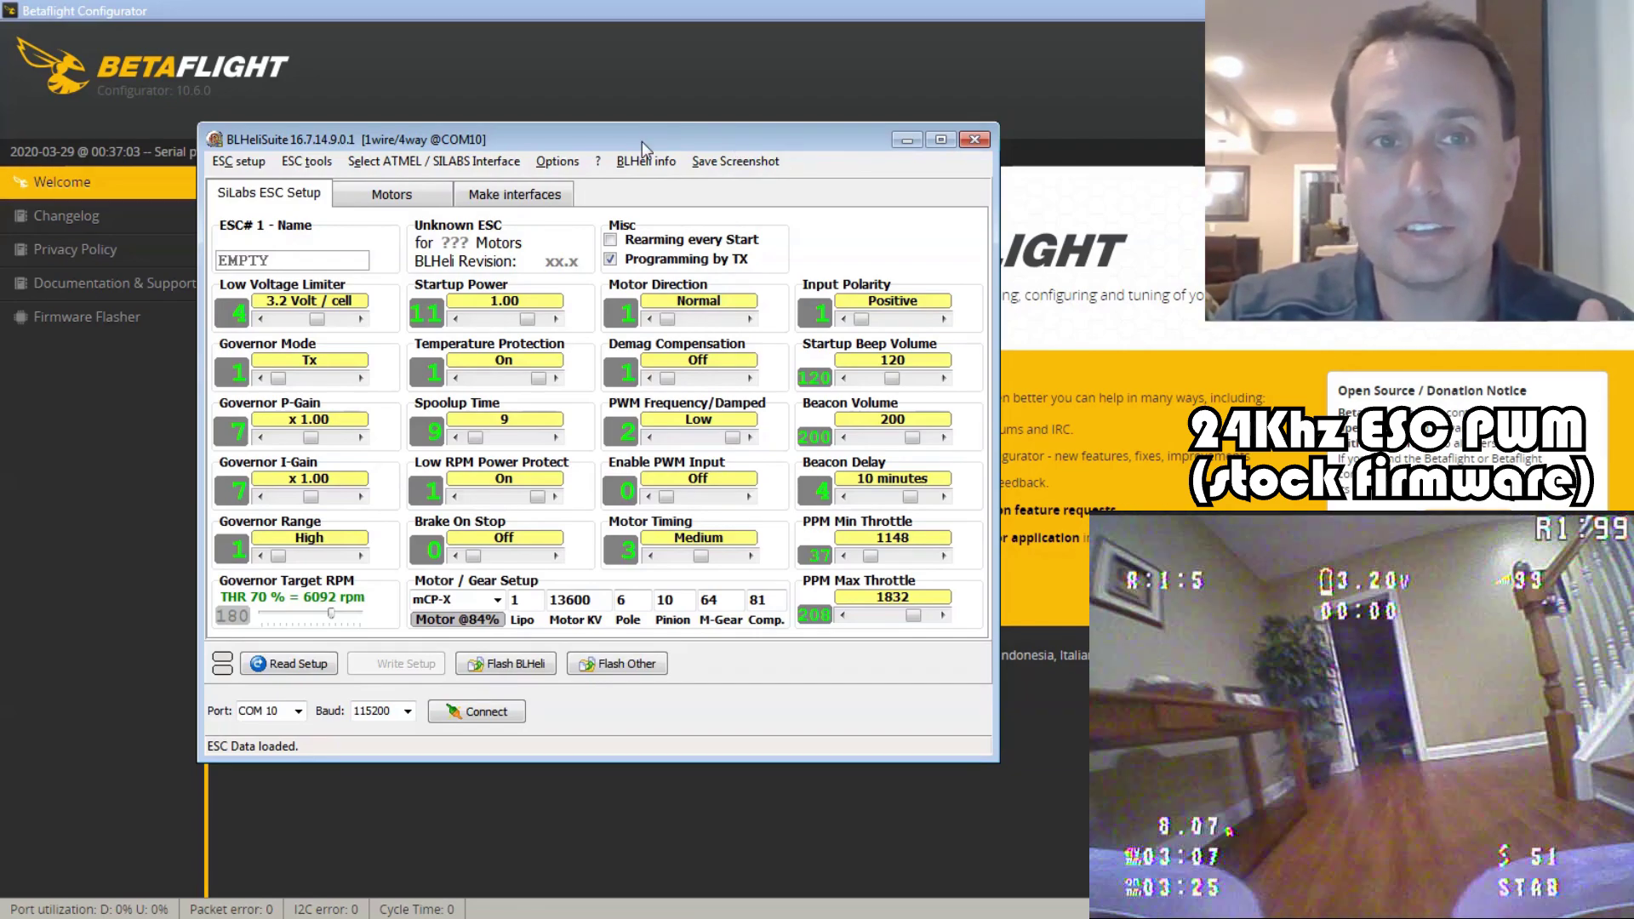
Step: In BLHeliSuite, connect to the flight controller on COM 10 and read the setup of the four ESCs
drag(280, 142, 340, 116)
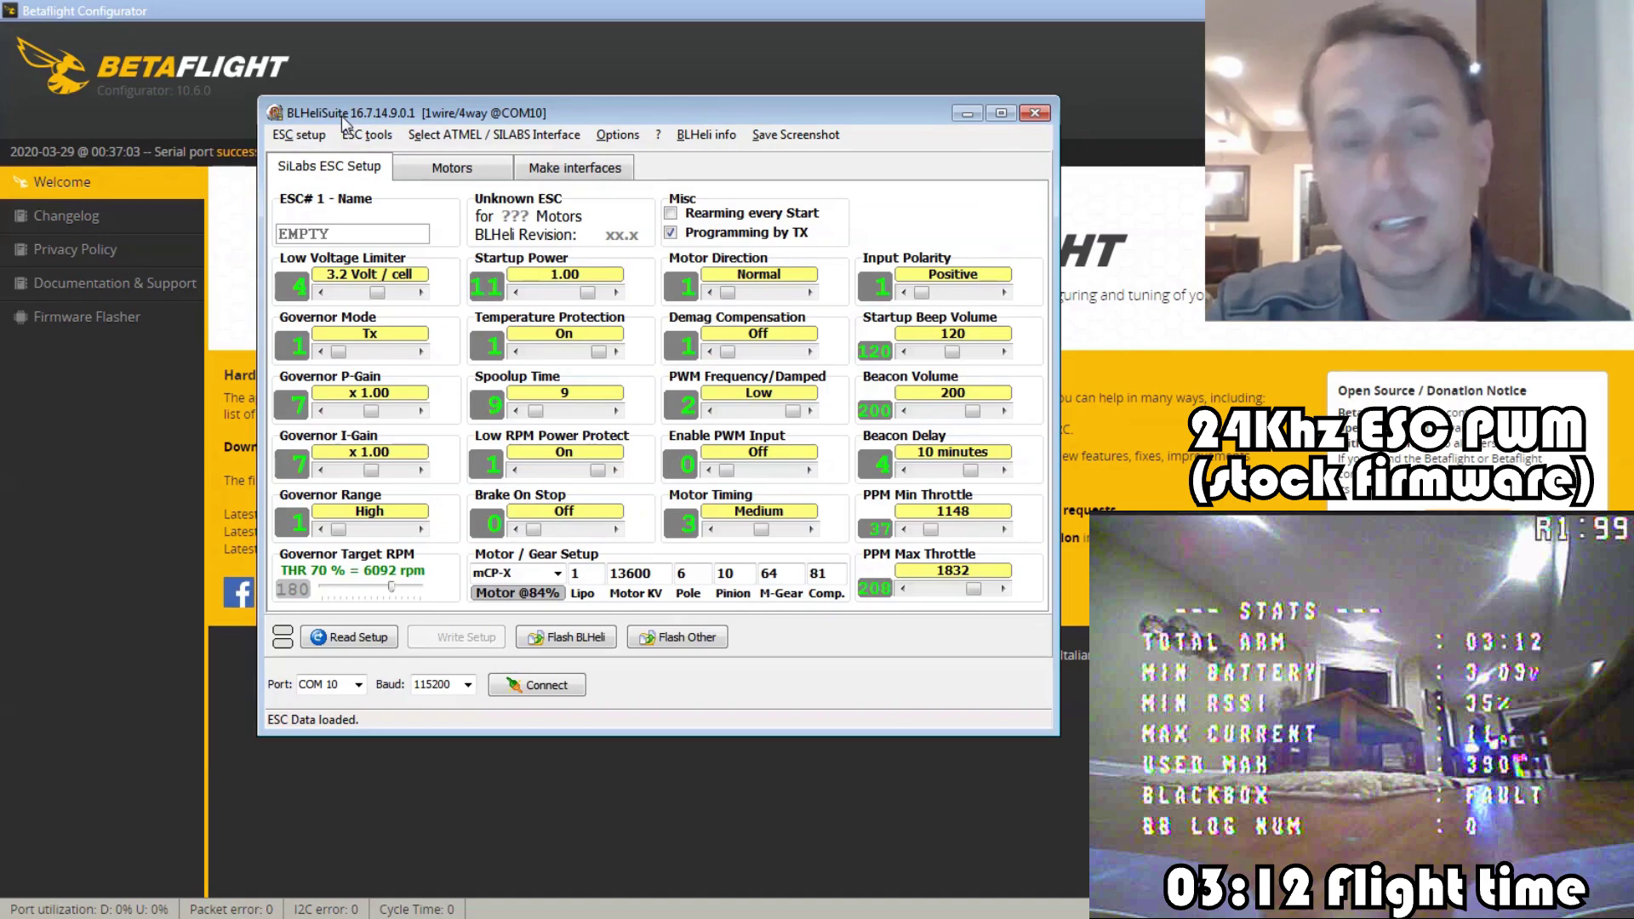
click(557, 689)
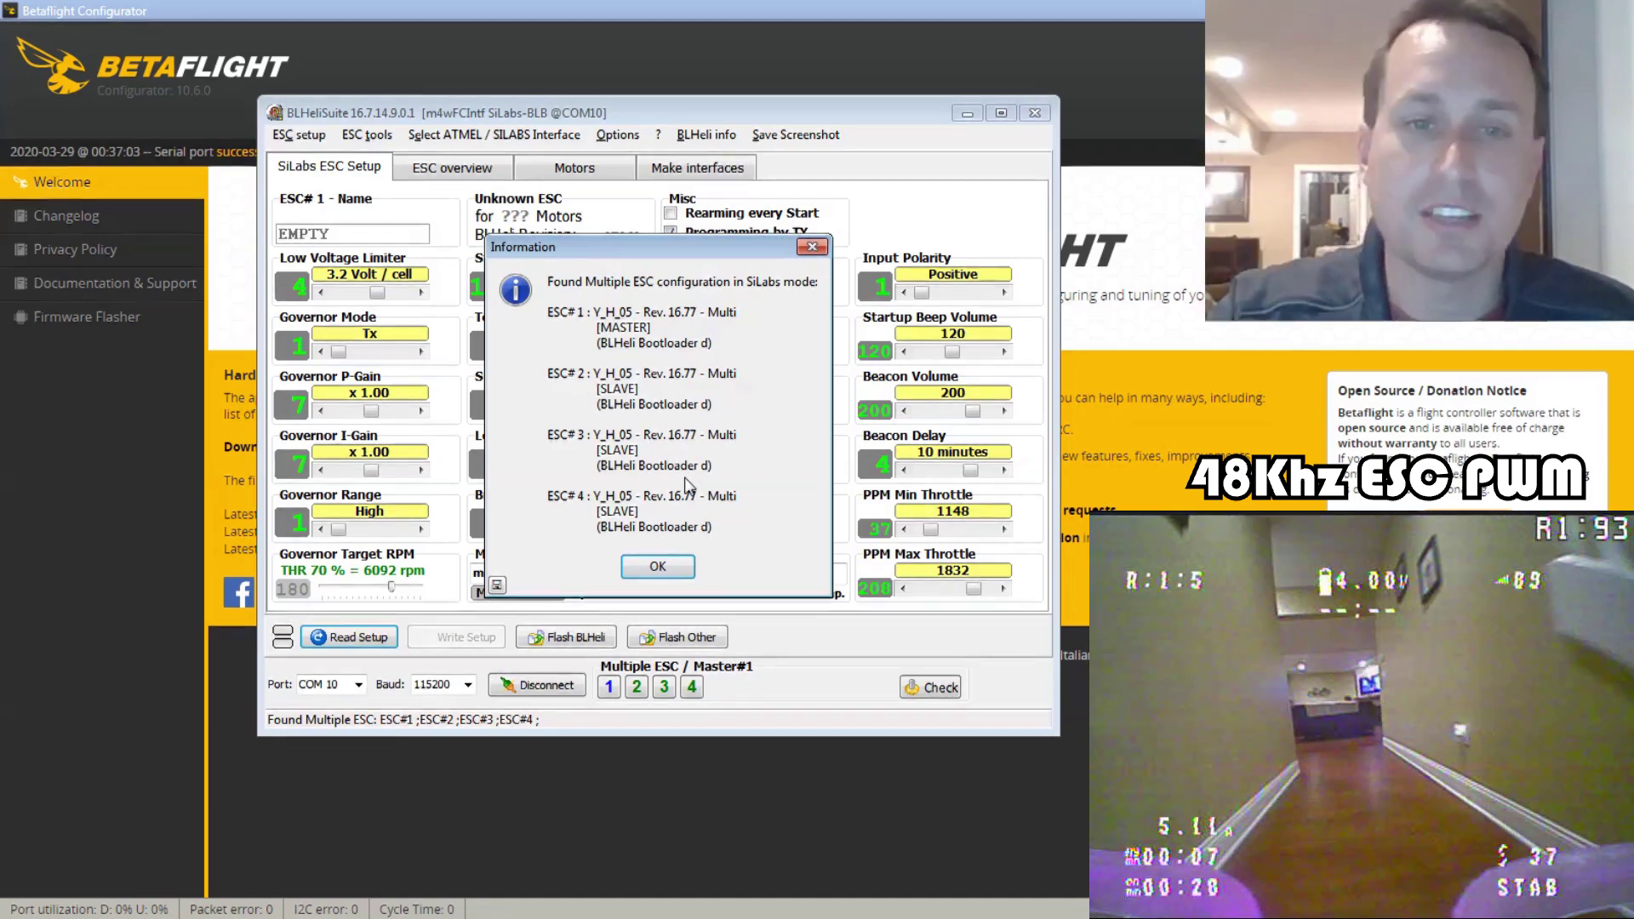
click(685, 573)
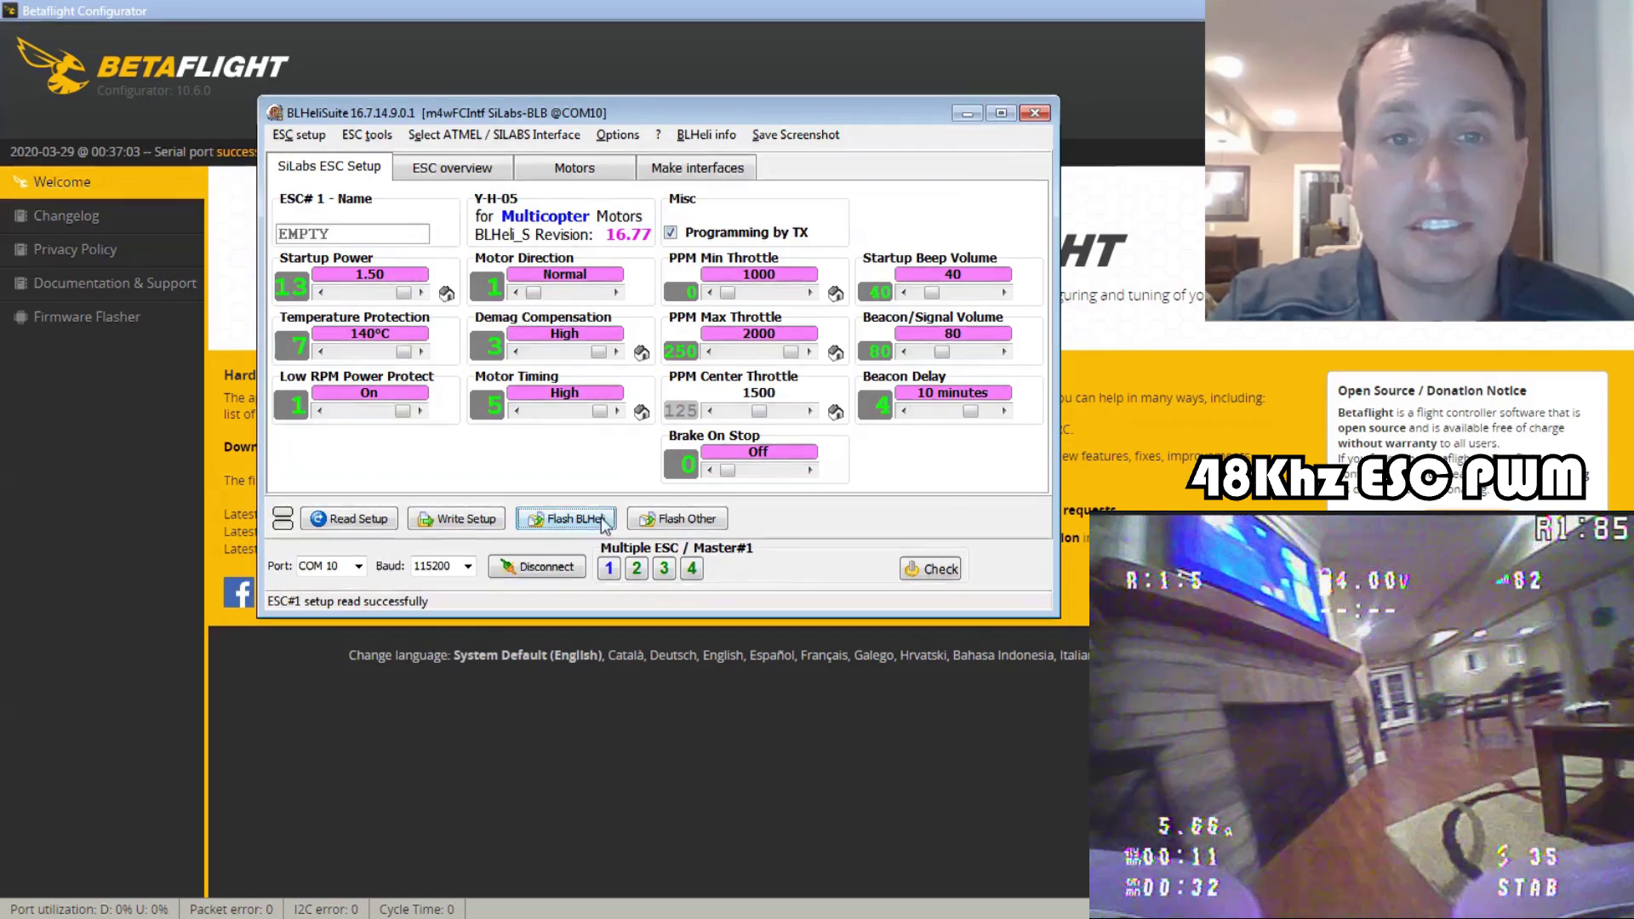
Step: Flash ESC #1 with the custom firmware file Y_H_10_48_REV16_77.HEX from the AcroBee Whoop folder
click(572, 521)
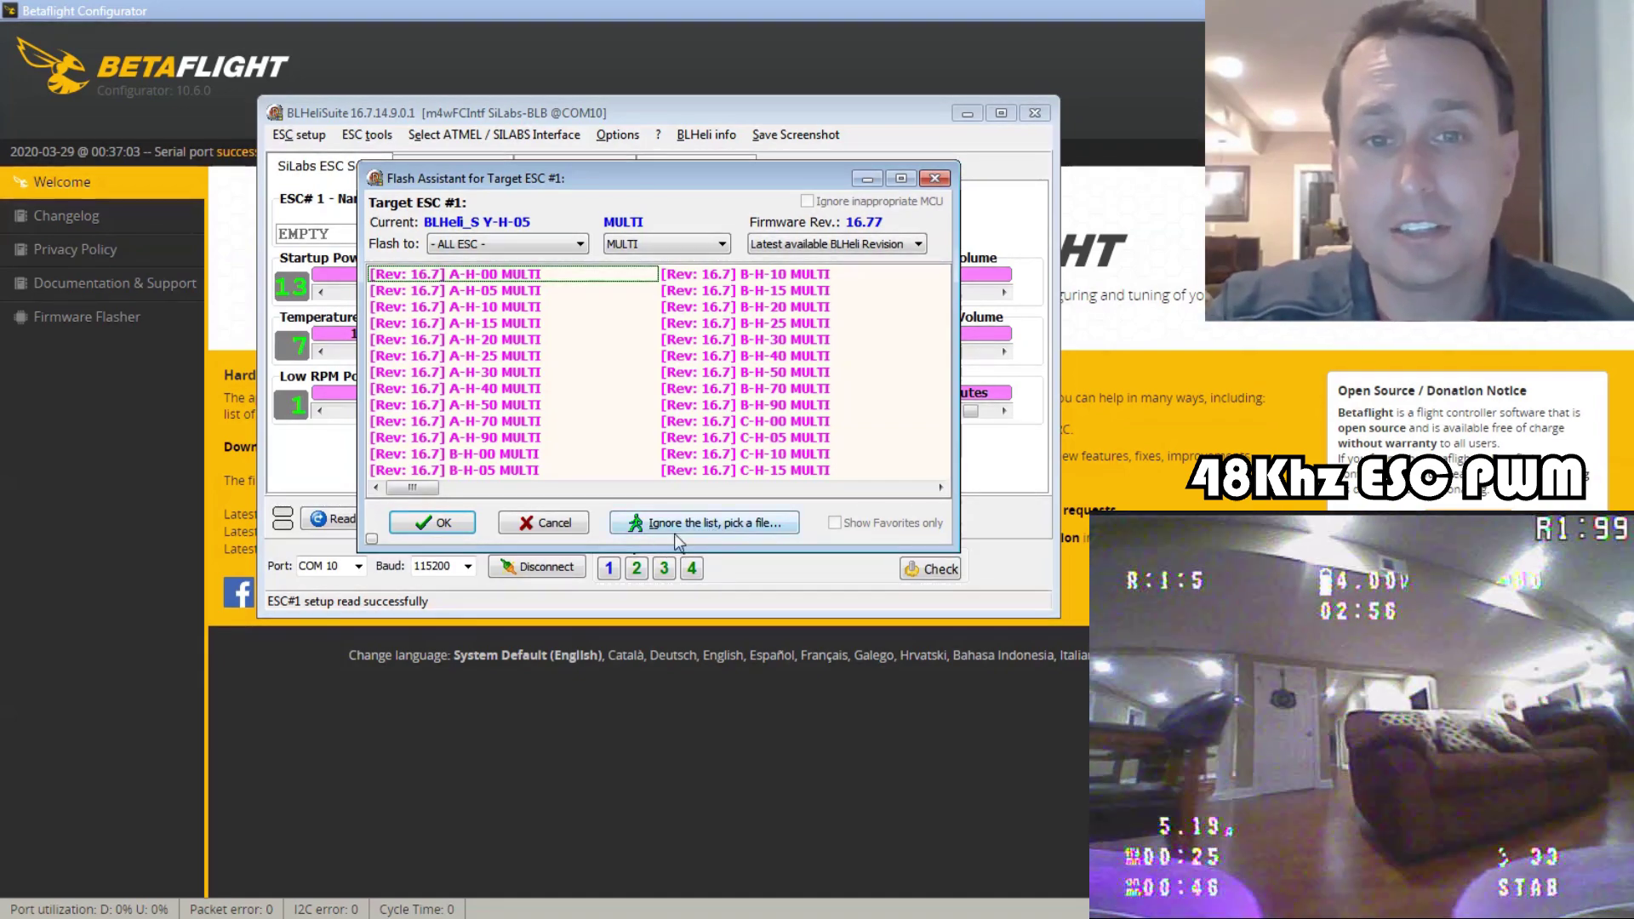
click(686, 525)
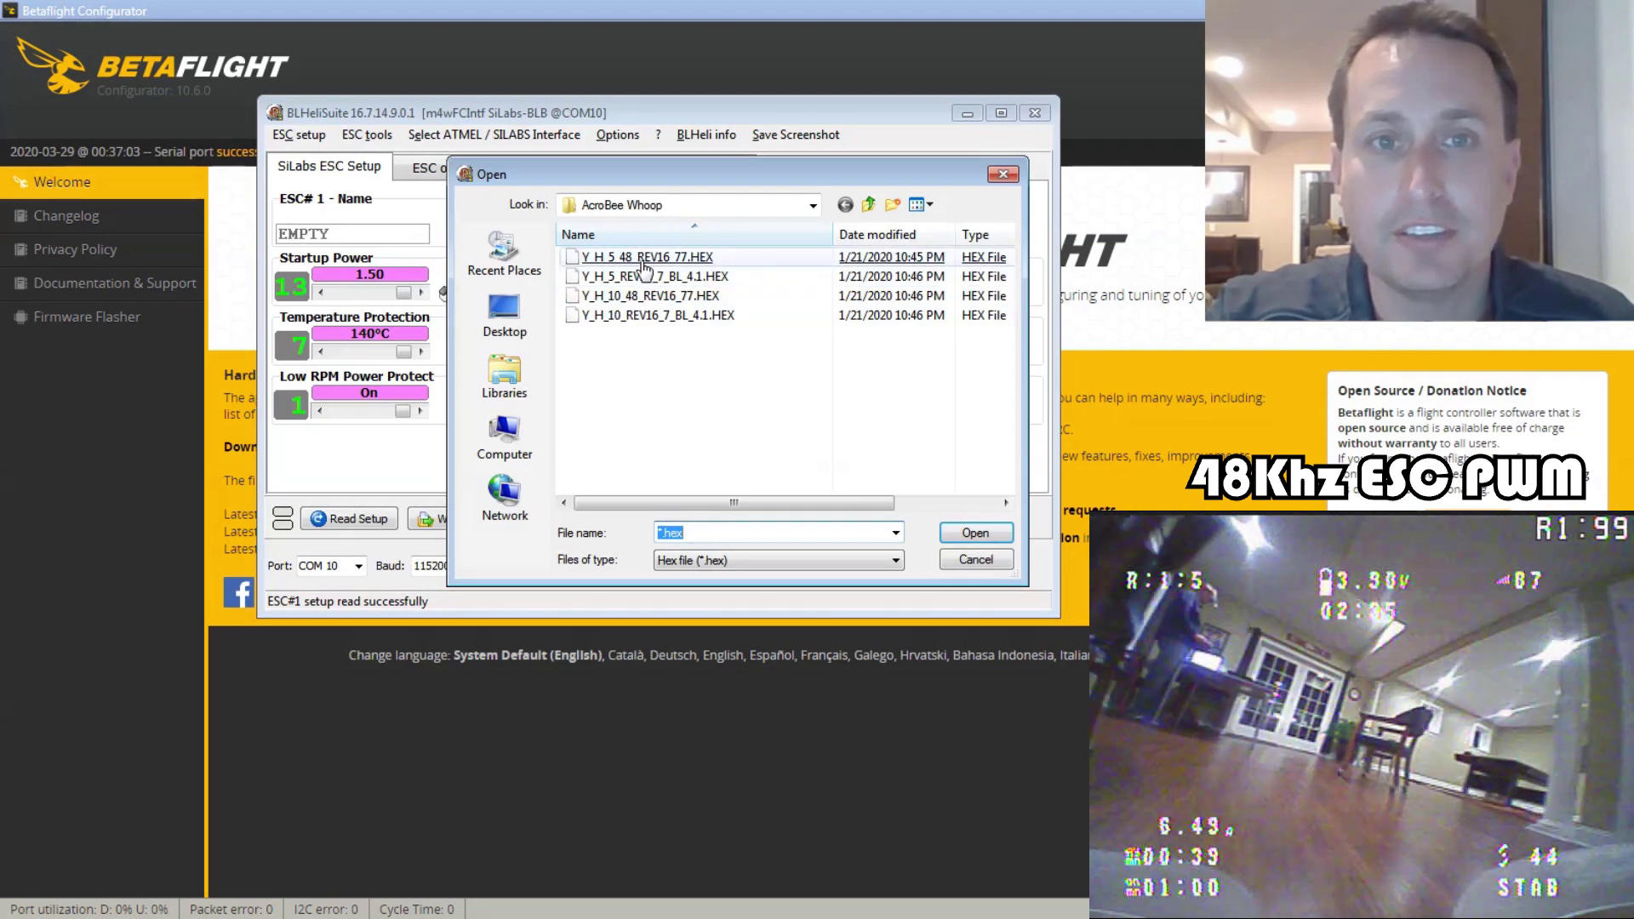
double_click(639, 298)
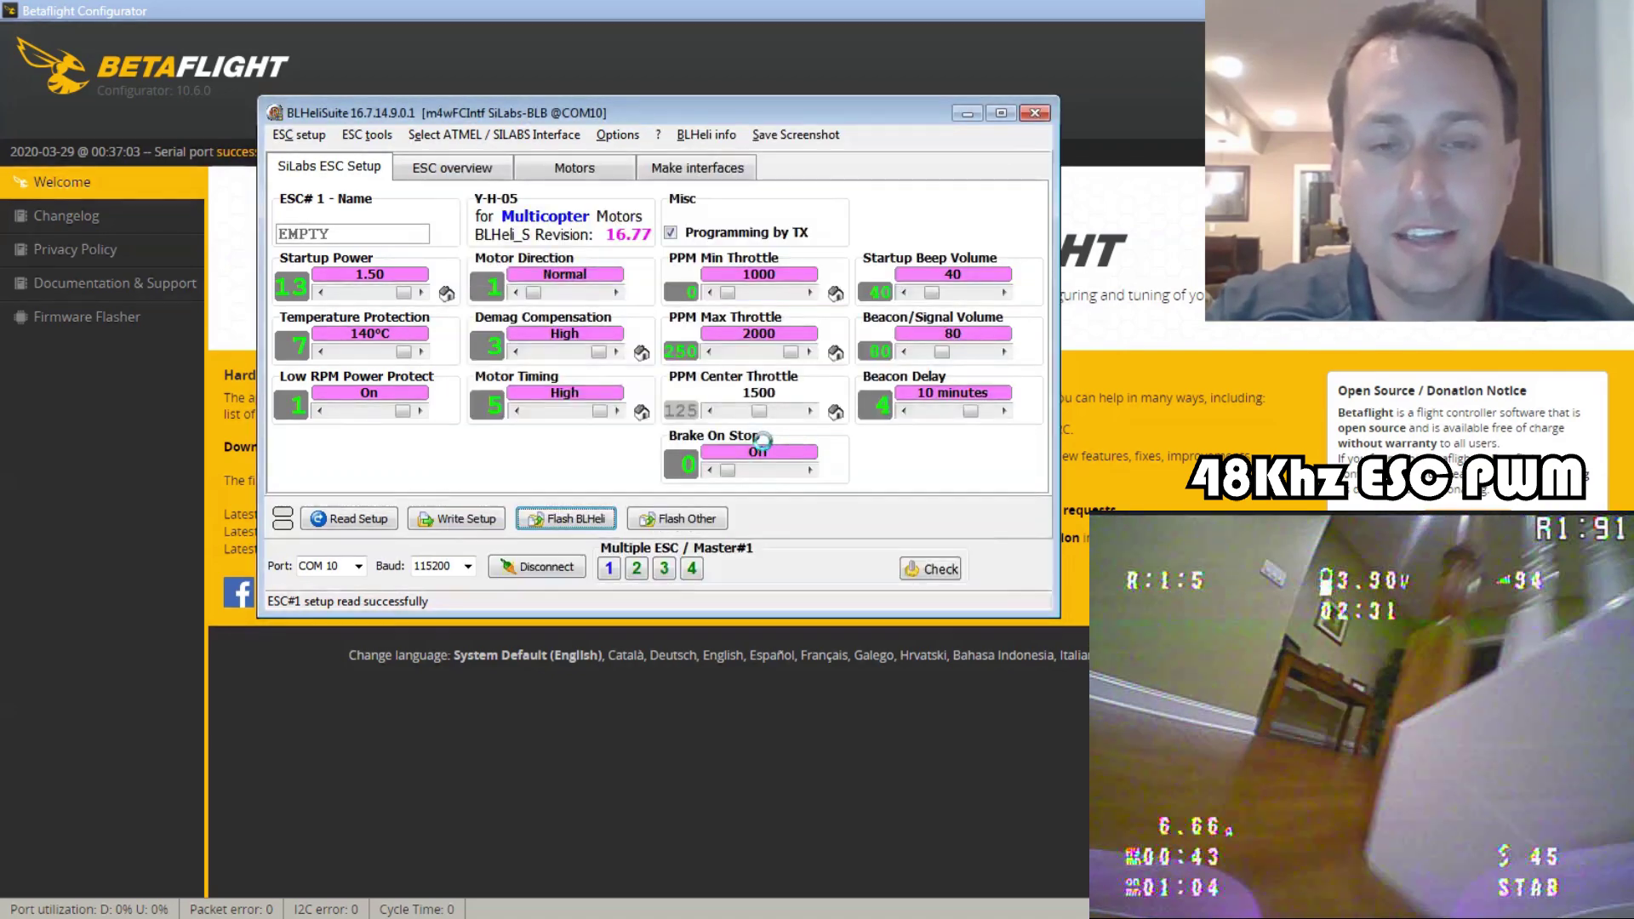
click(610, 449)
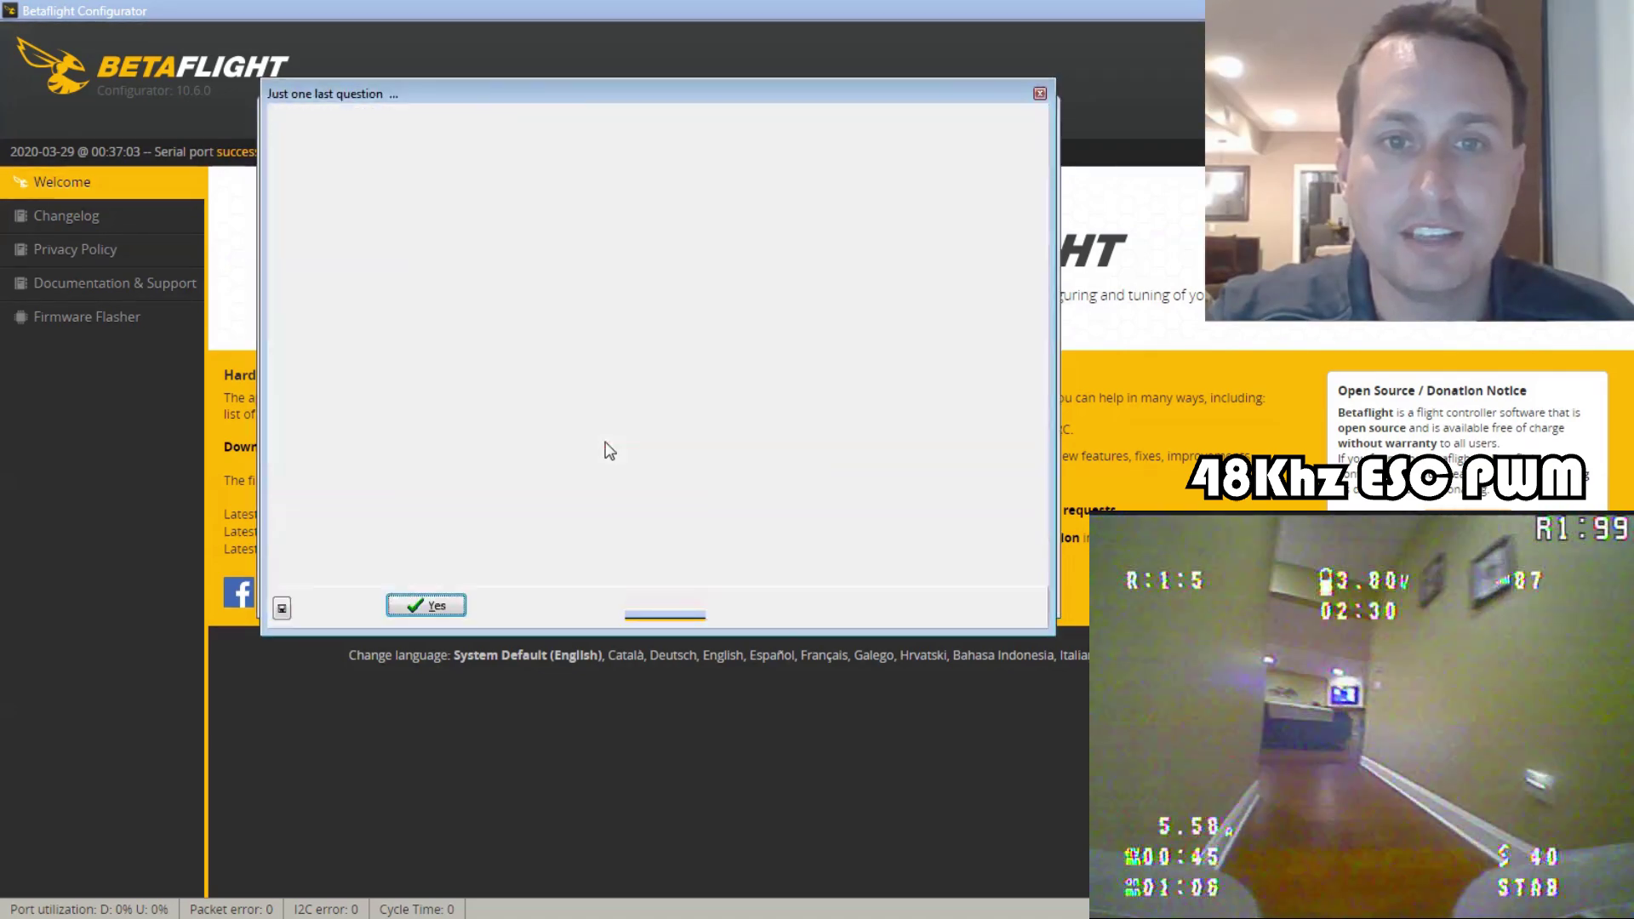
click(451, 609)
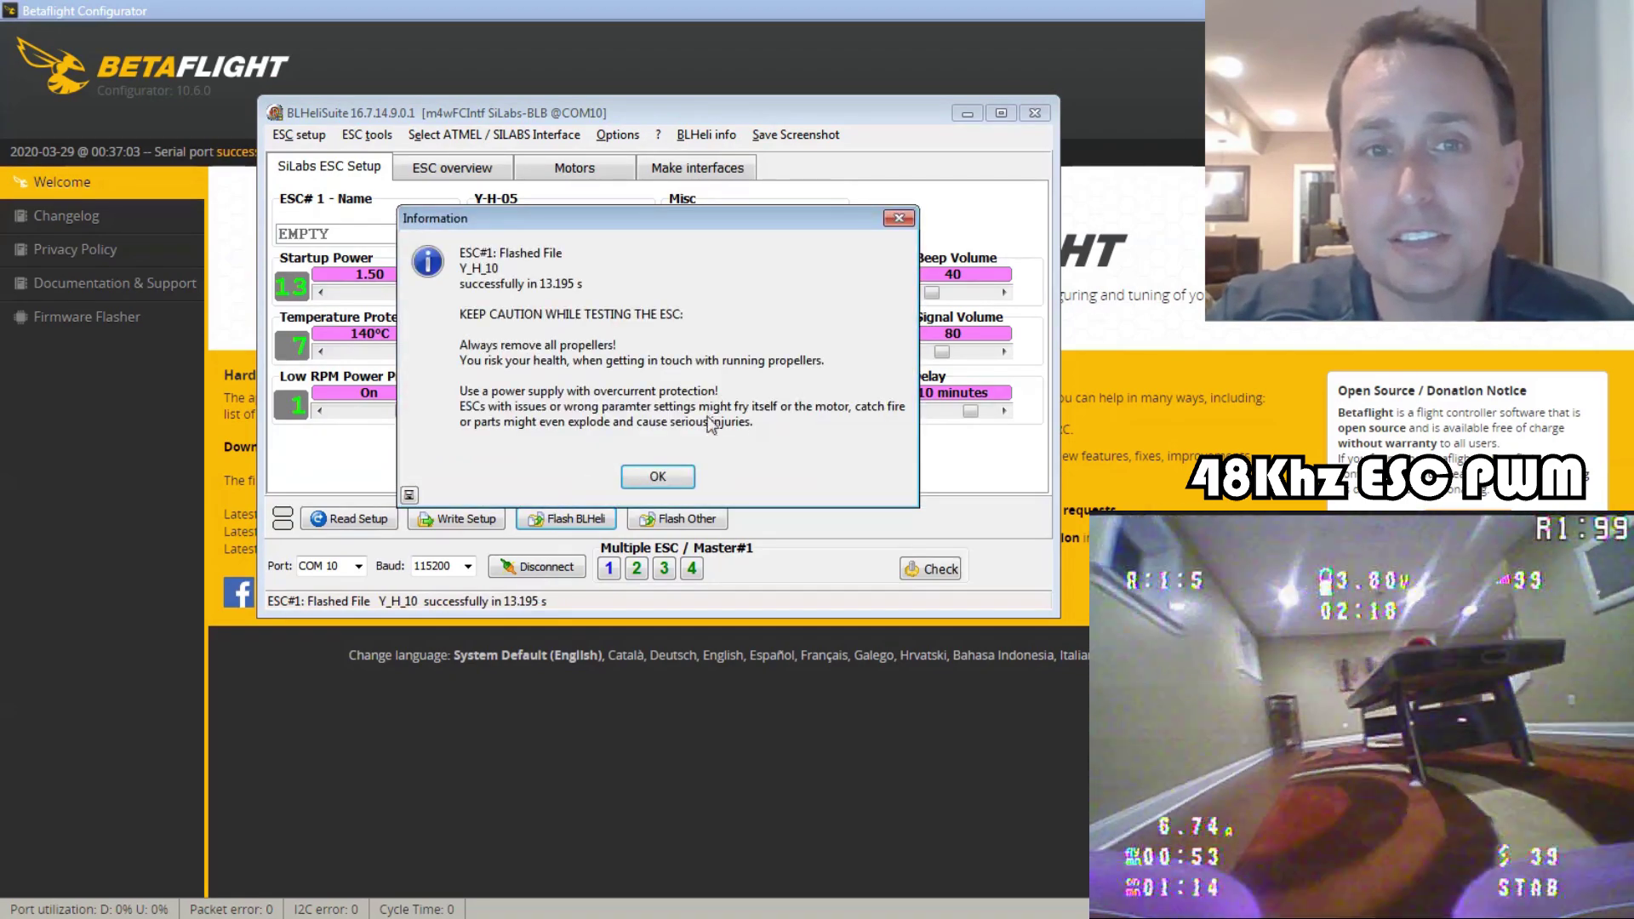
Step: Flash ESC #2 with the custom firmware file Y_H_10_48_REV16_77.HEX, accepting the mismatched-firmware warnings
click(658, 476)
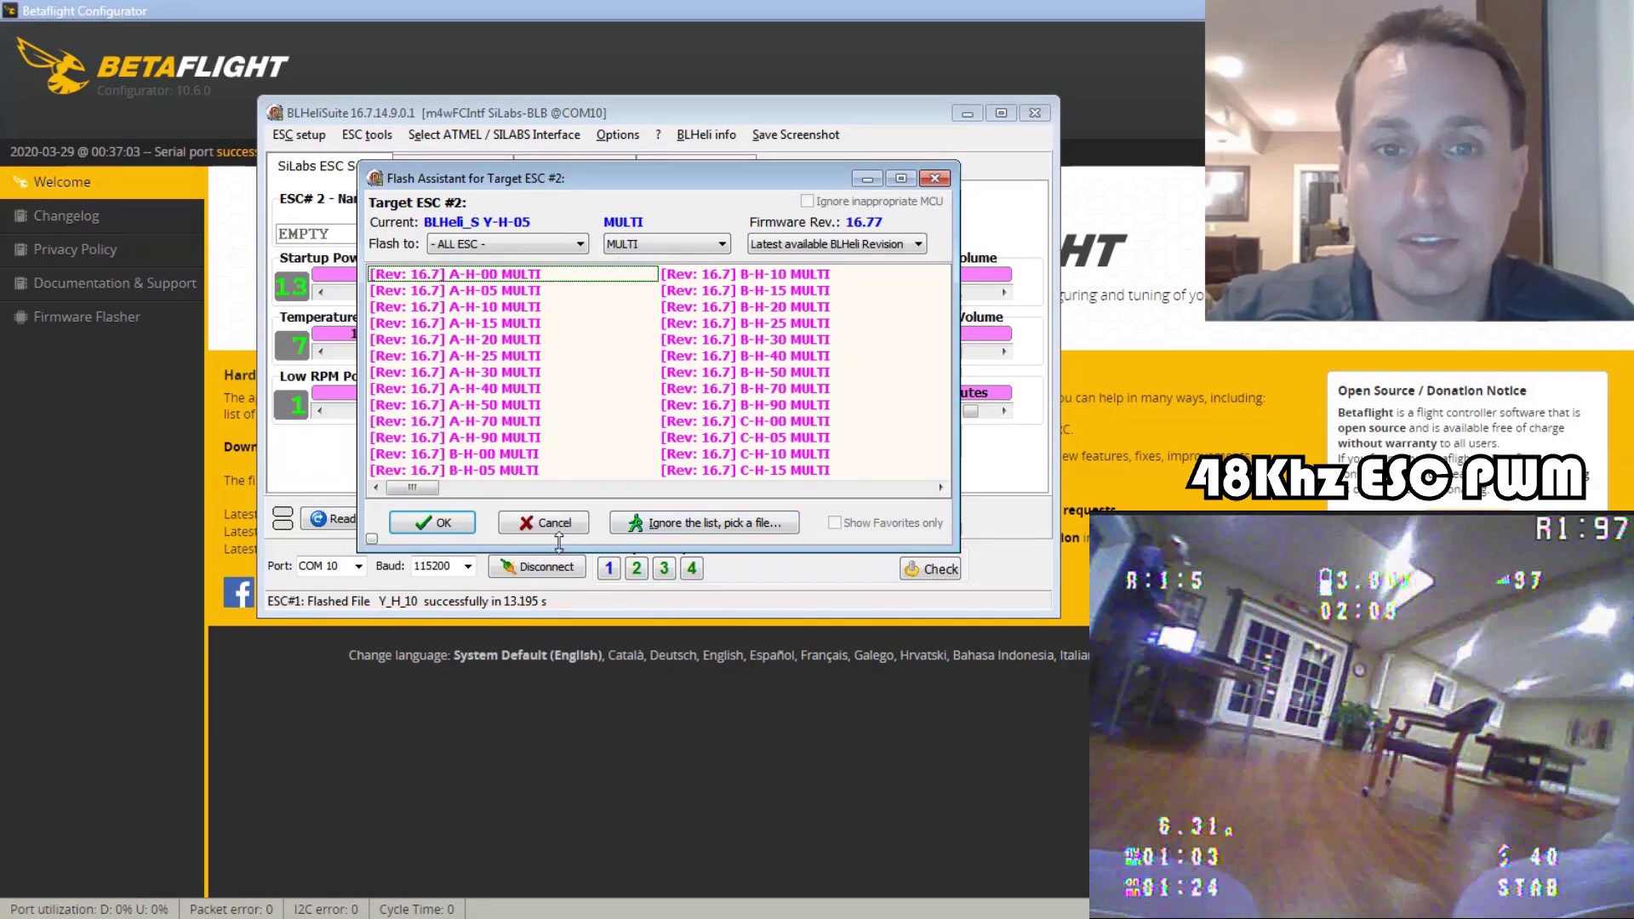
click(679, 527)
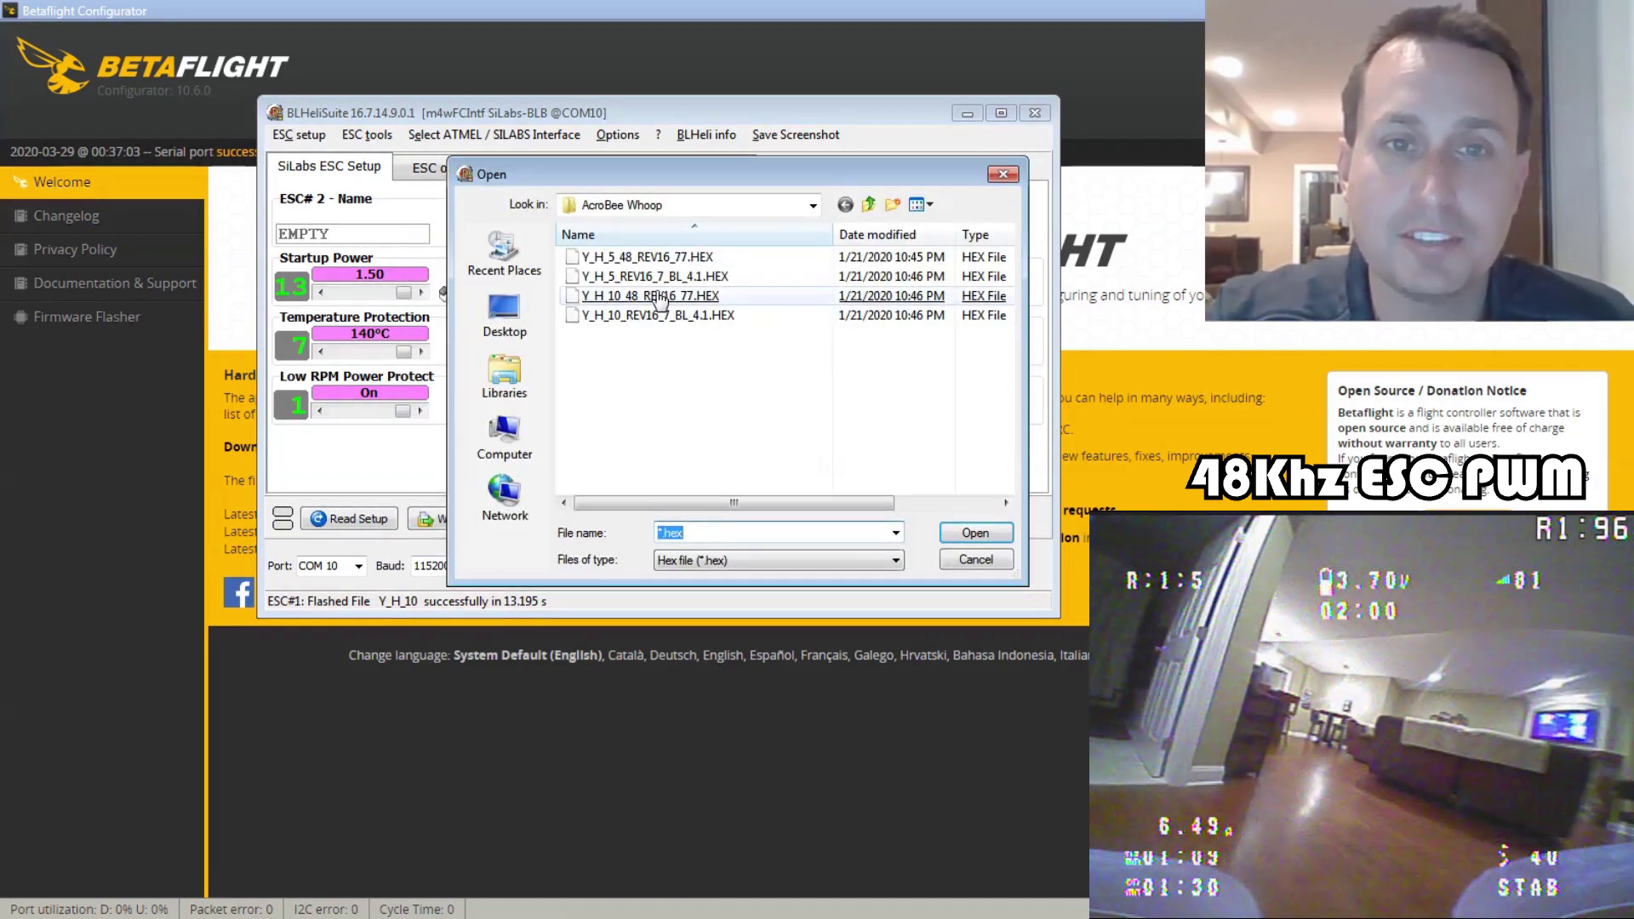
double_click(657, 297)
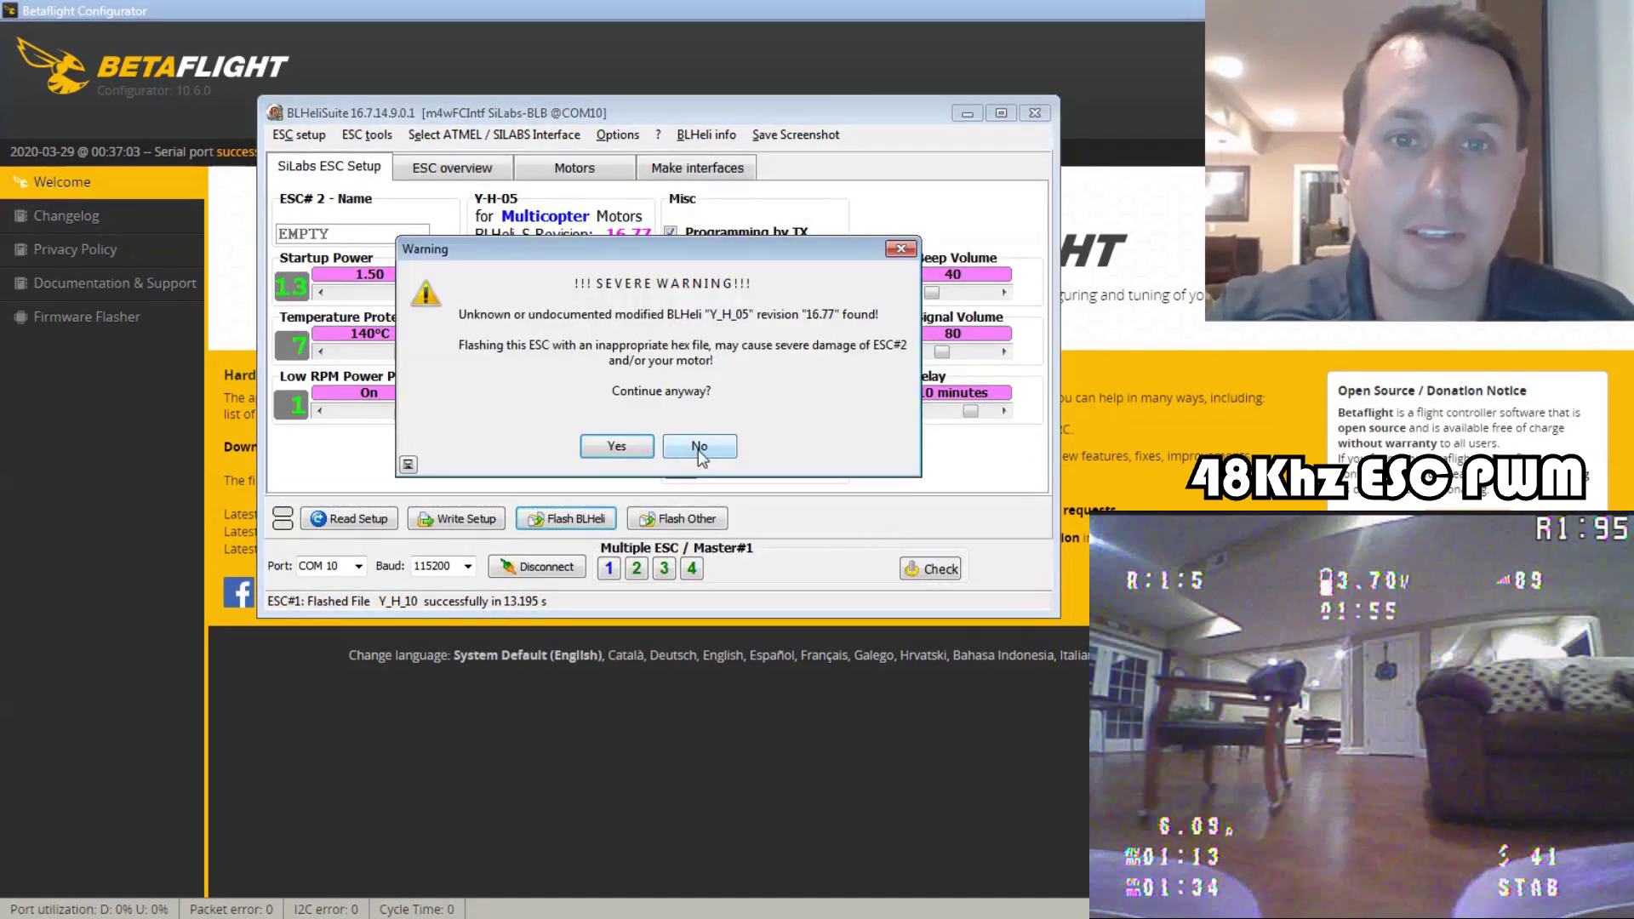
click(616, 445)
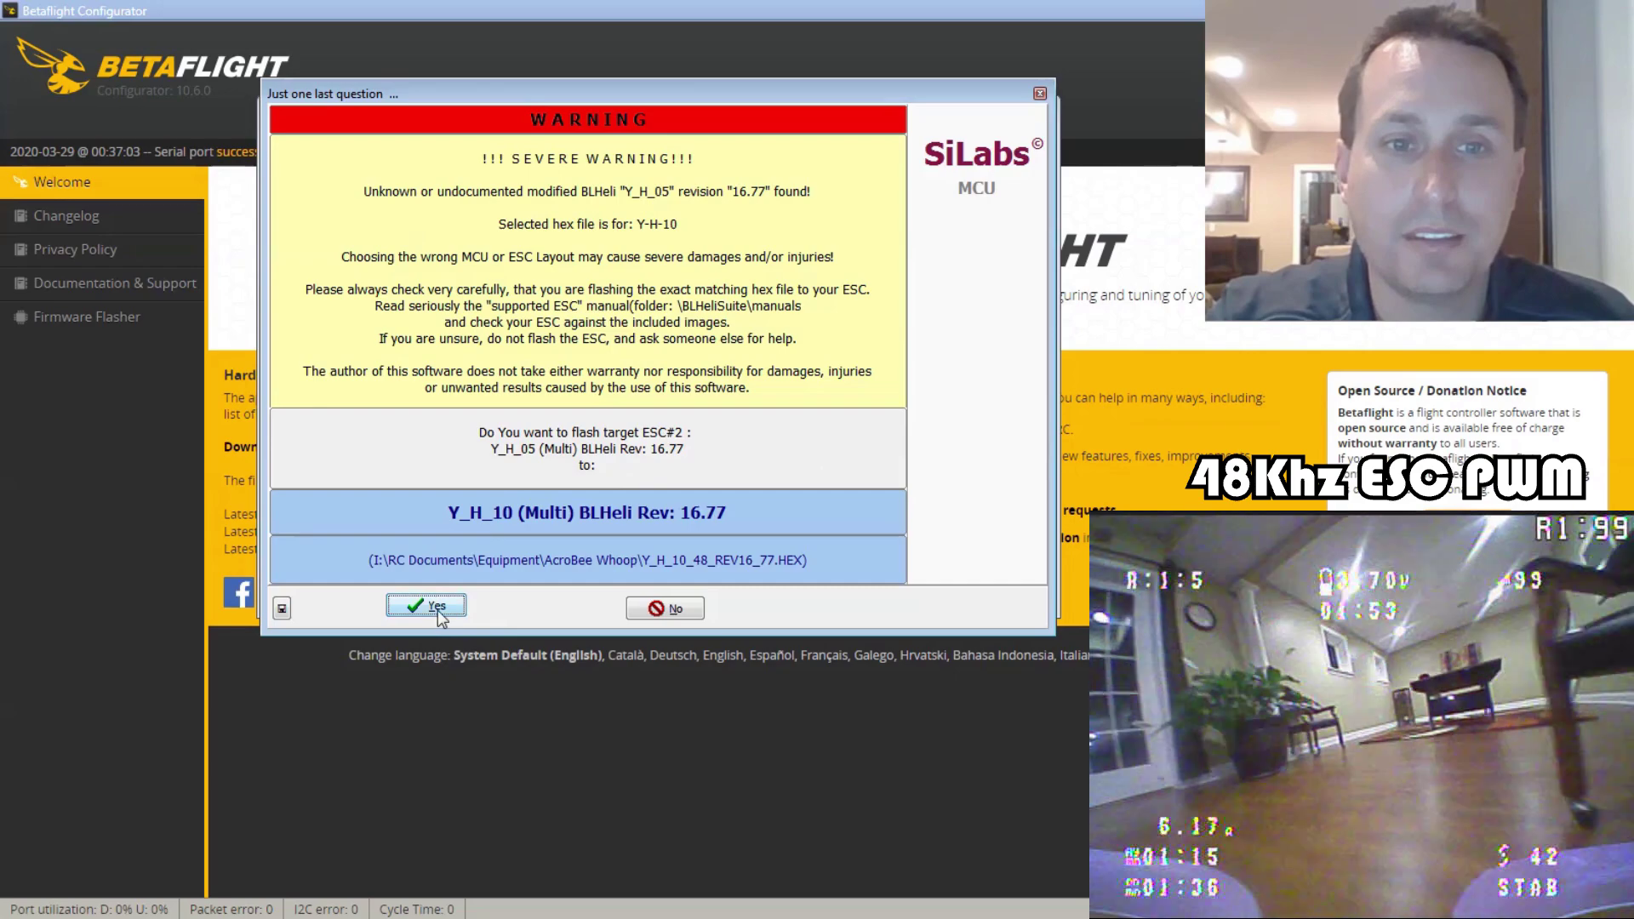
click(436, 610)
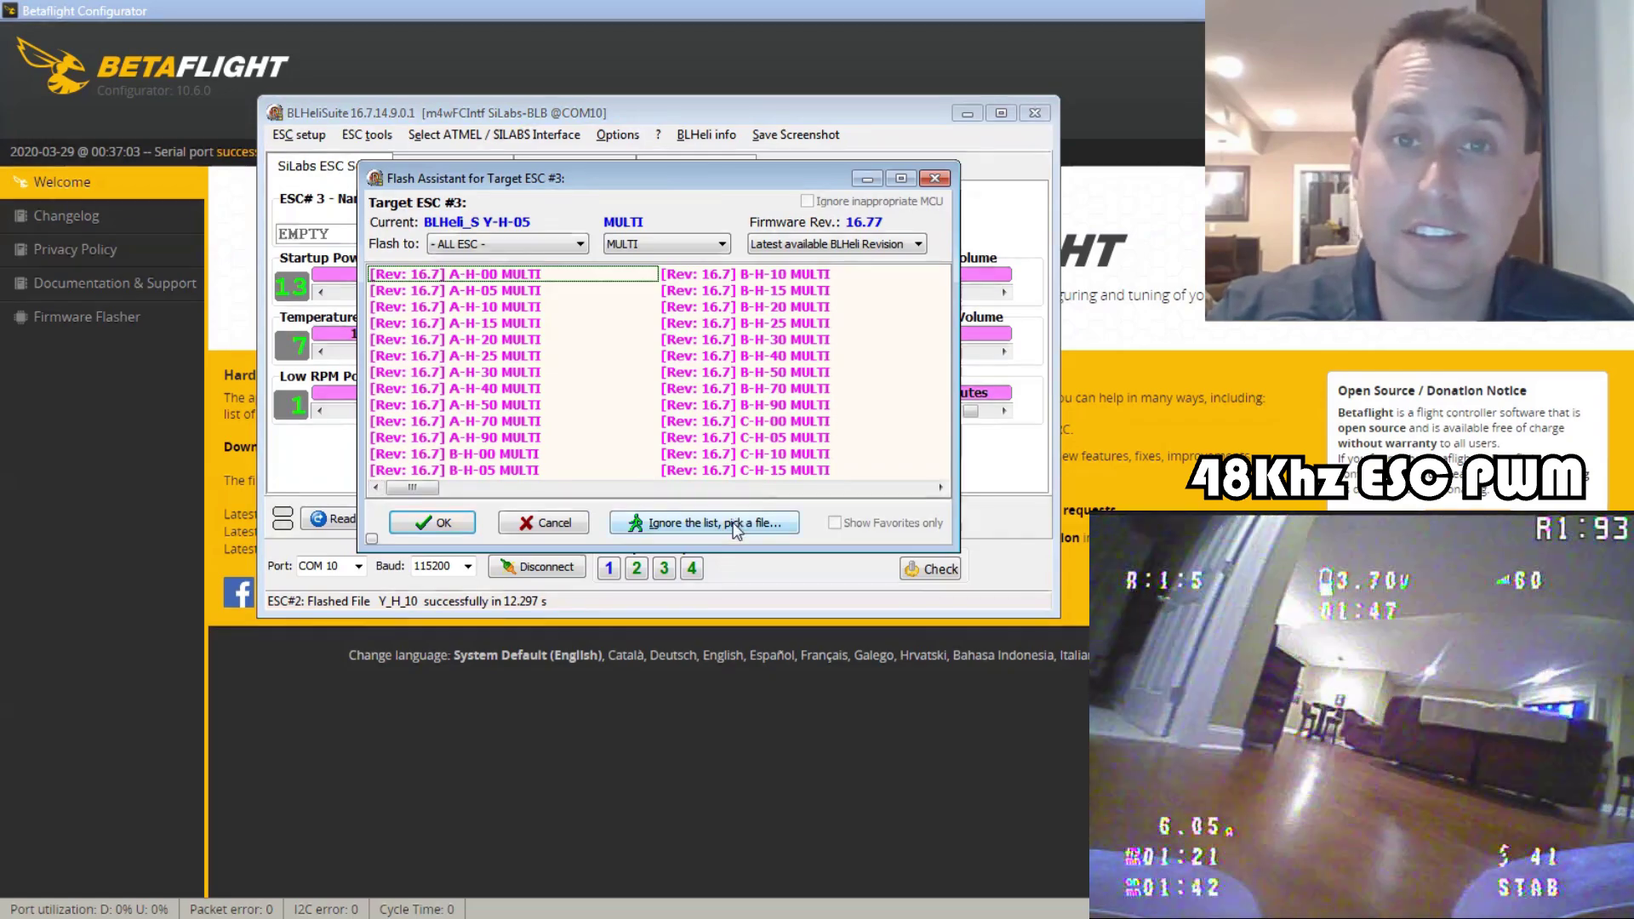
Step: Flash ESC #3 with the same Y_H_10_48_REV16_77.HEX file, and reconnect to the flight controller to reread the ESC setup
click(703, 522)
double_click(651, 296)
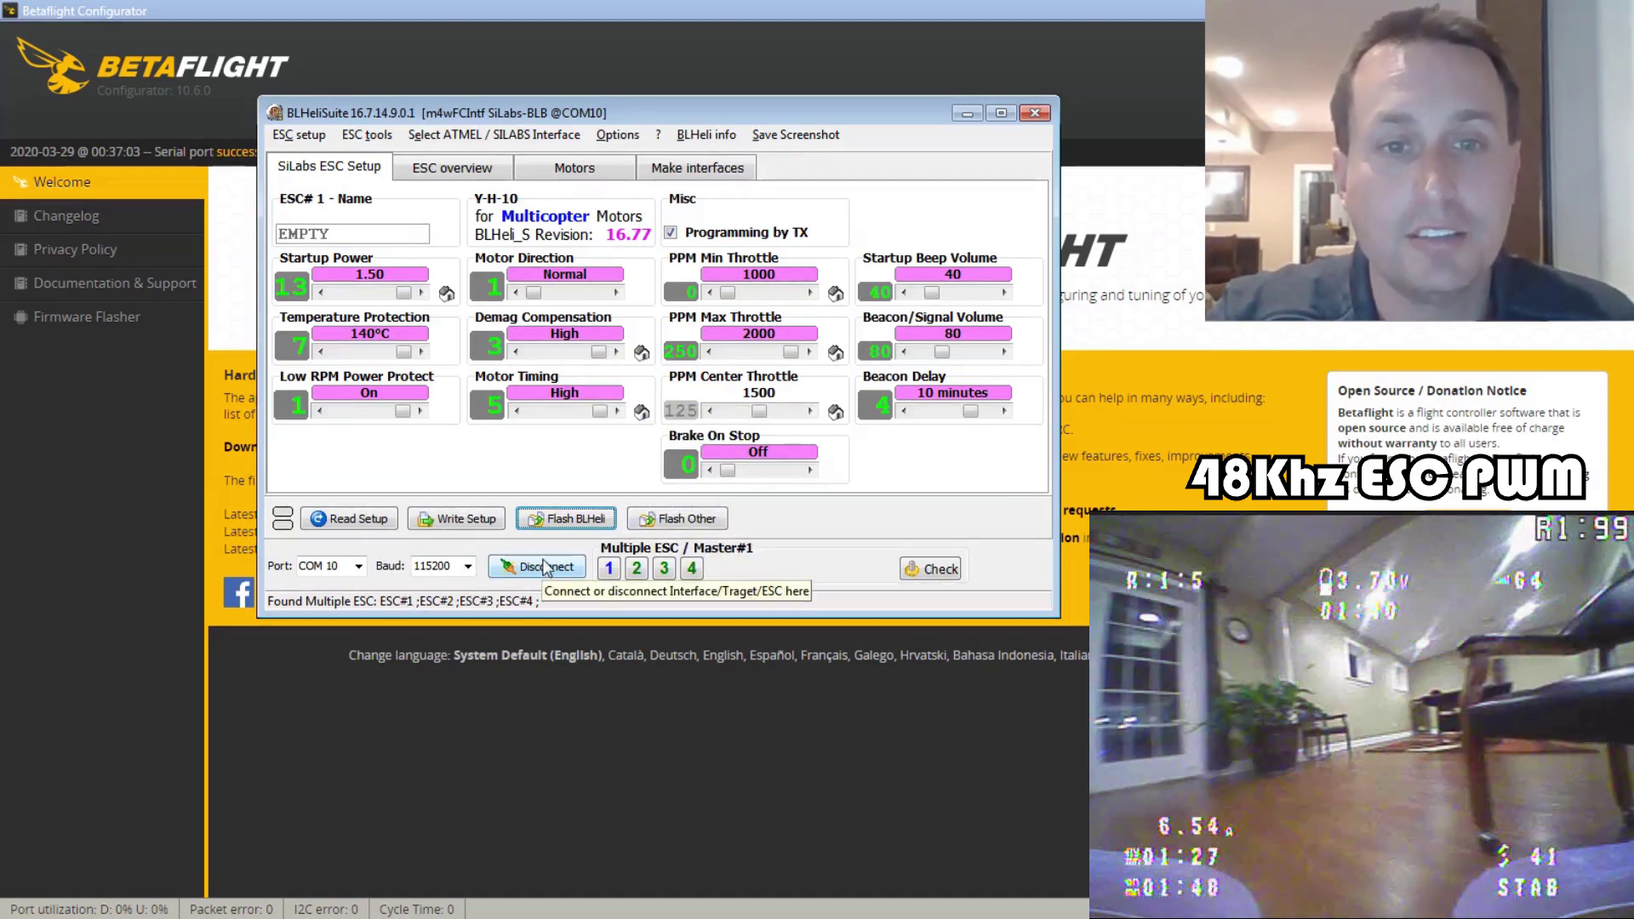
click(545, 566)
click(545, 567)
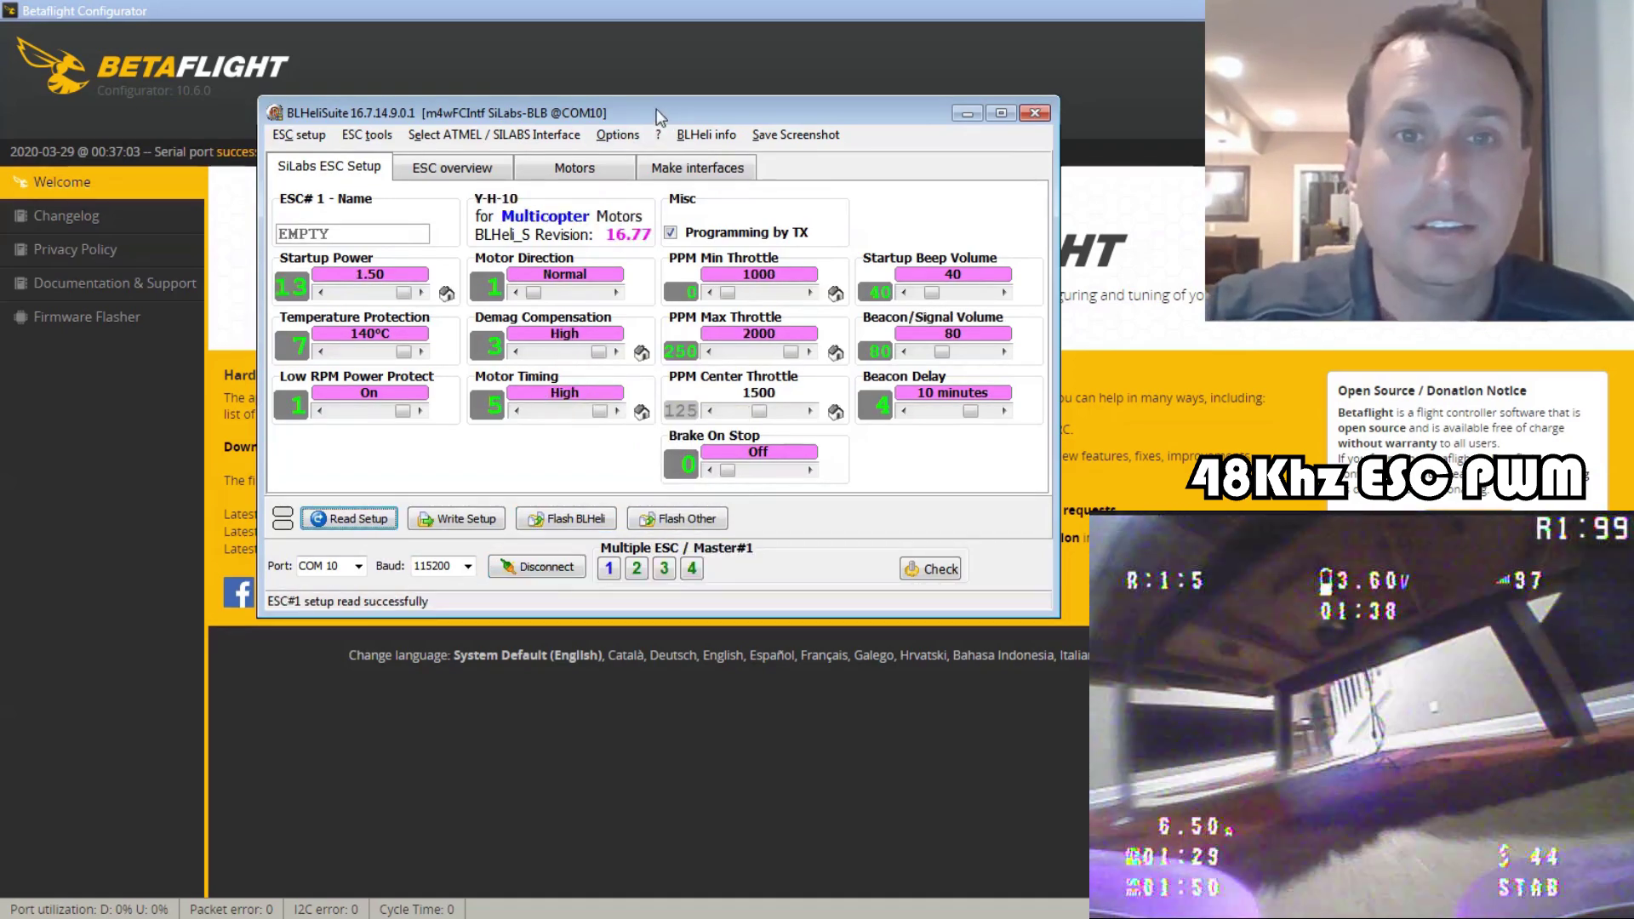